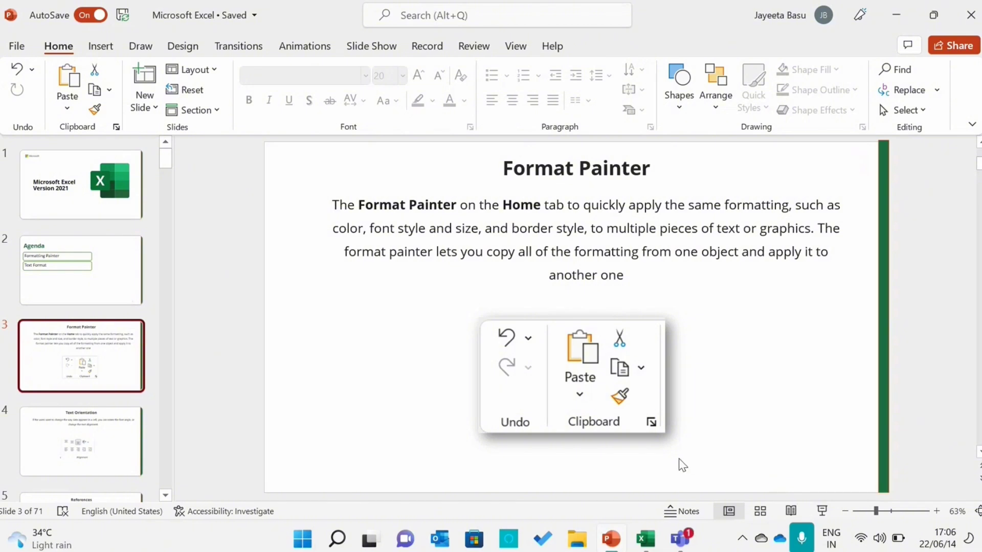
# Switch to the Book3 workbook in Excel and set the Serial No. heading's font to Arial.
pyautogui.moveTo(645, 538)
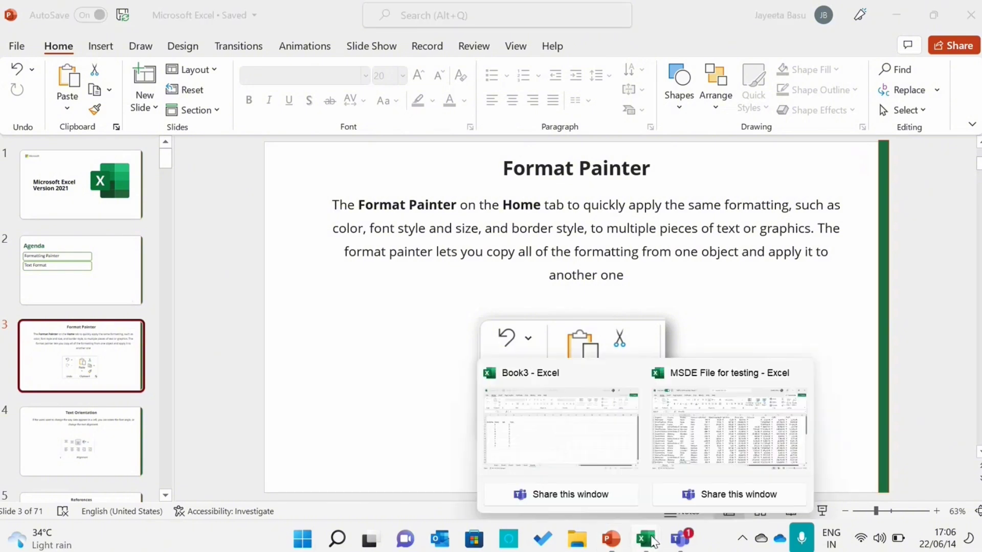
pyautogui.click(567, 434)
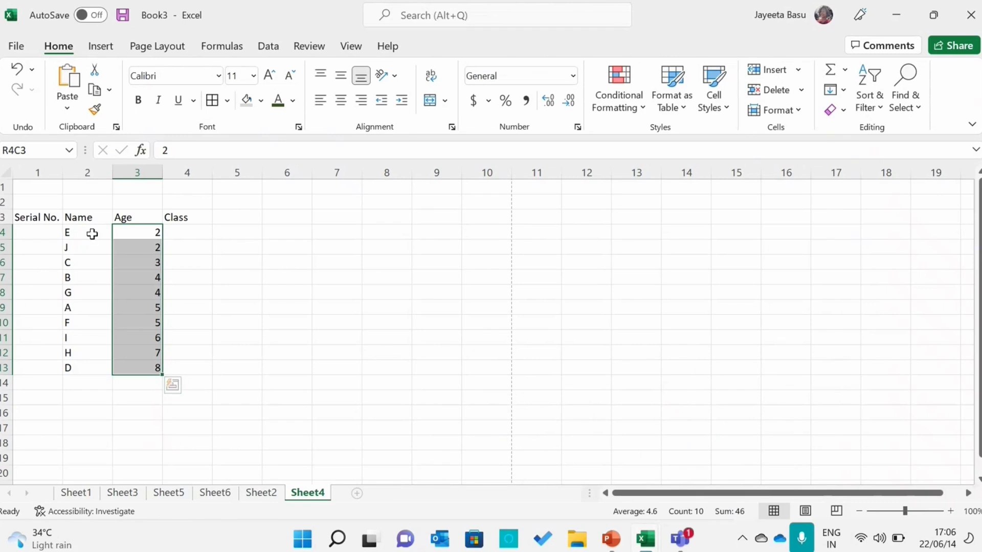
pyautogui.moveTo(31, 218)
pyautogui.mouseDown()
pyautogui.moveTo(79, 226)
pyautogui.moveTo(50, 216)
pyautogui.mouseUp()
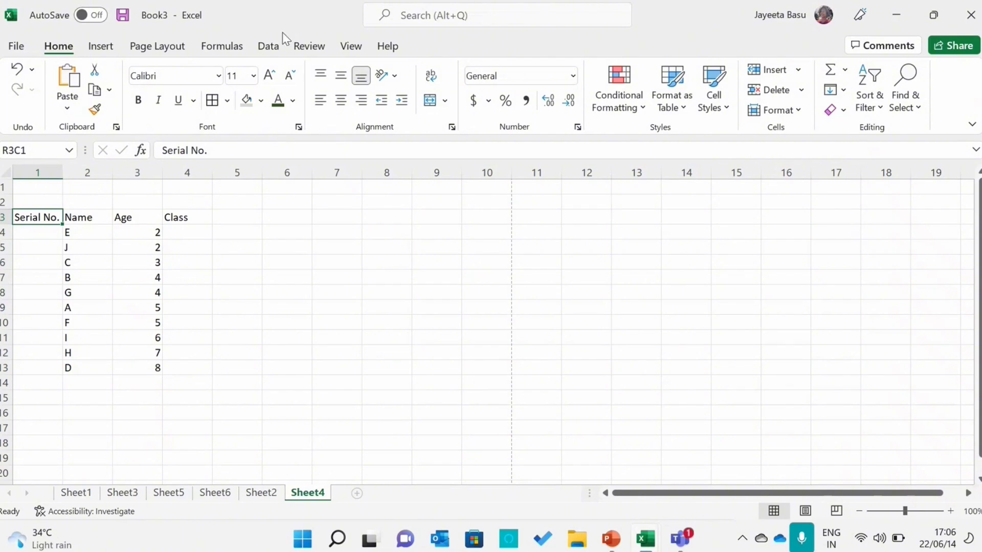
pyautogui.click(219, 76)
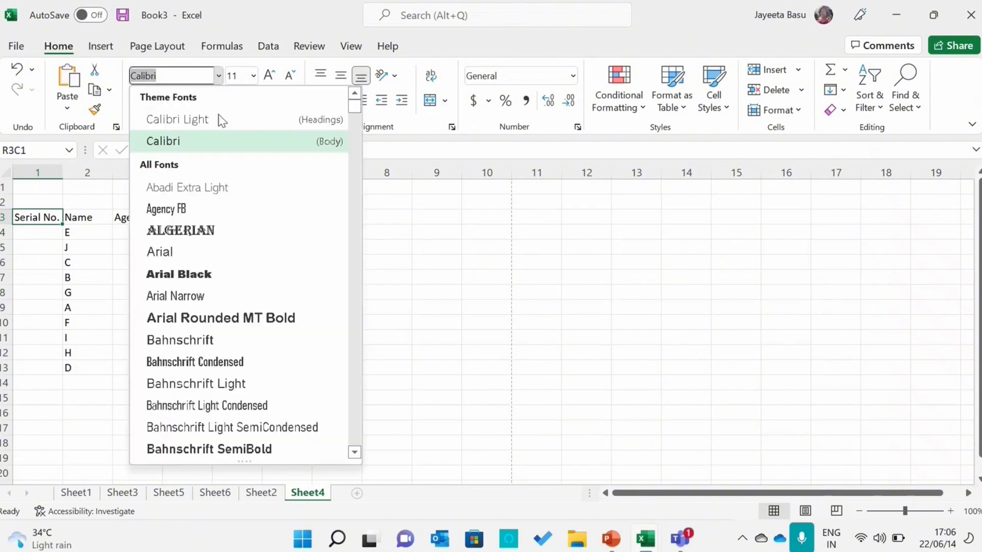
pyautogui.click(207, 259)
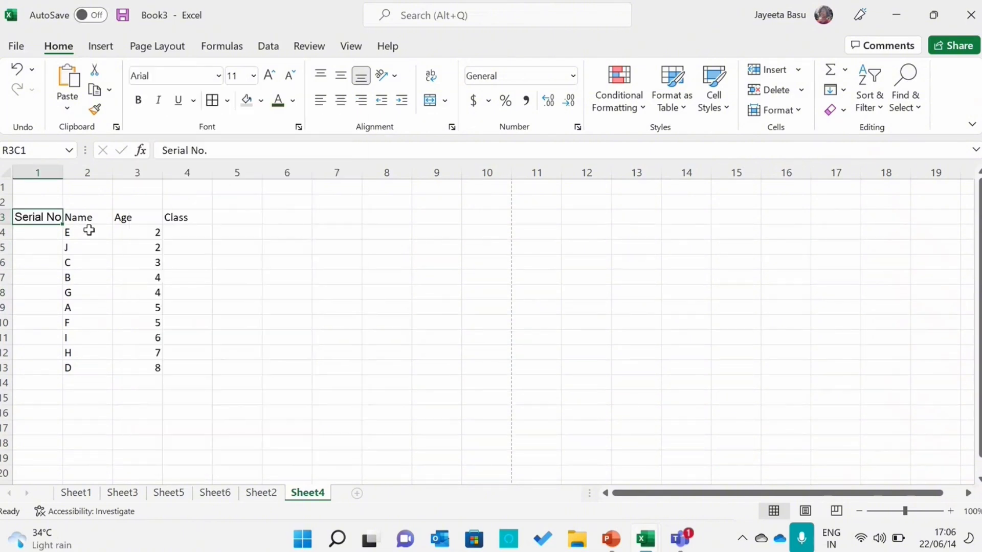
# Set the font of the Name heading to Open Sans.
pyautogui.click(97, 217)
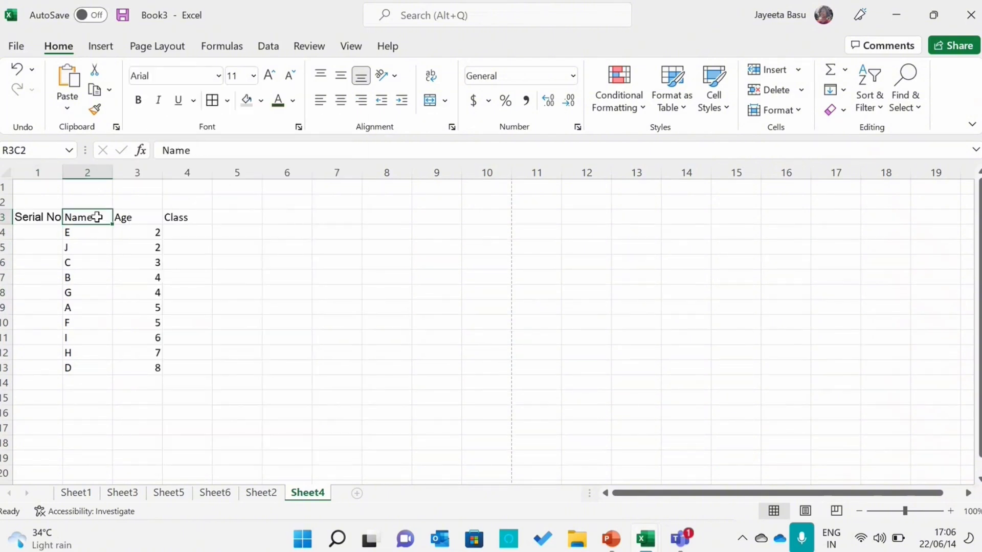
pyautogui.click(219, 76)
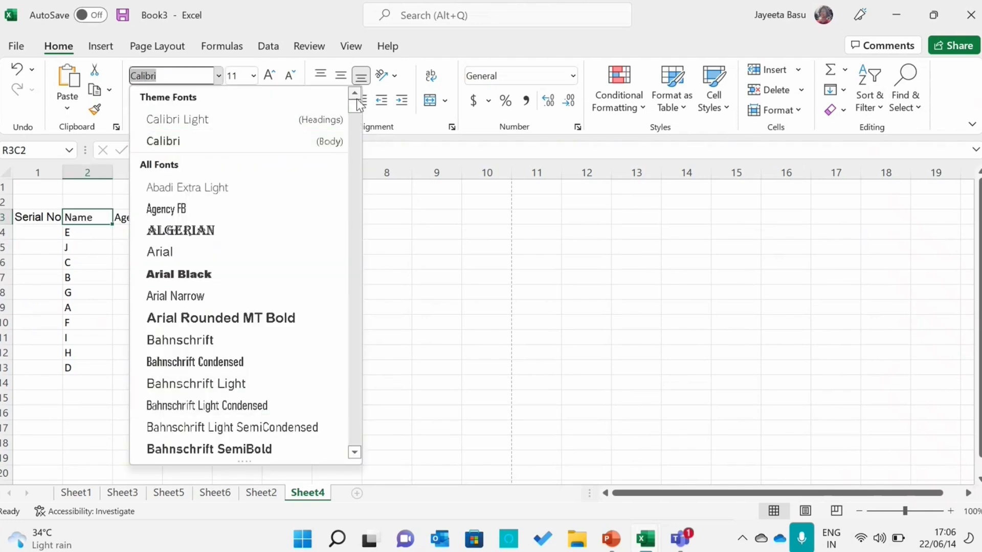
pyautogui.write('Open Sans')
pyautogui.press('Return')
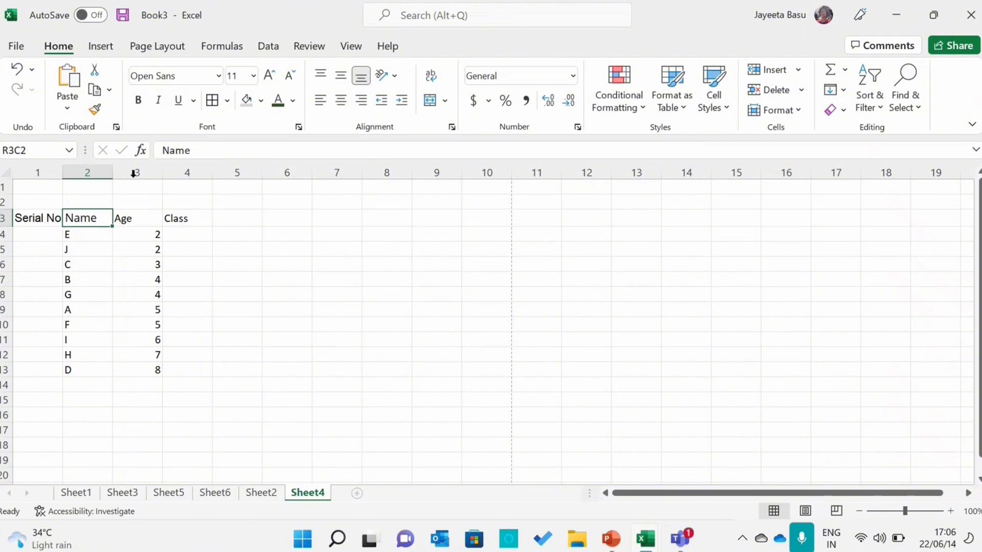
# Set the font of the Age heading to Georgia.
pyautogui.click(137, 216)
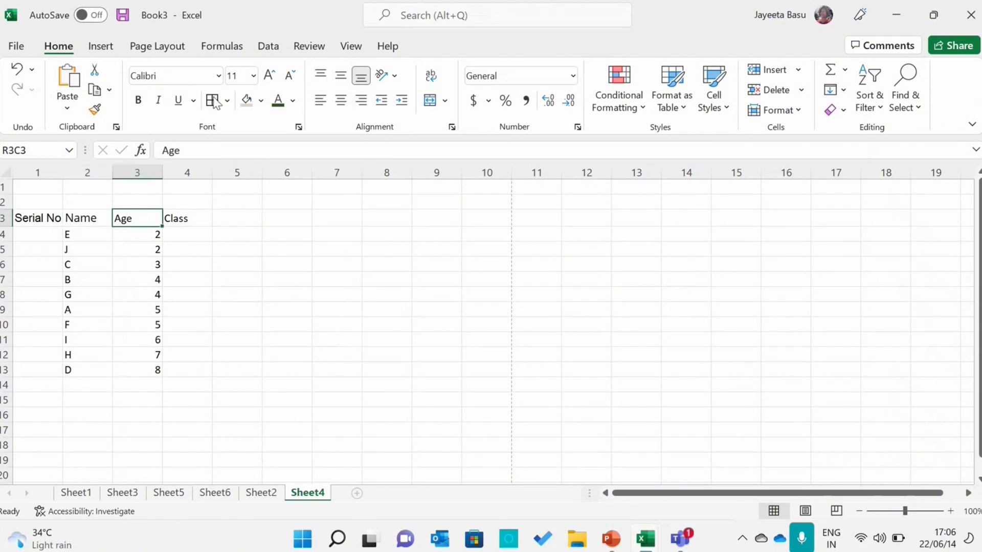
pyautogui.click(218, 75)
pyautogui.write('Georgia')
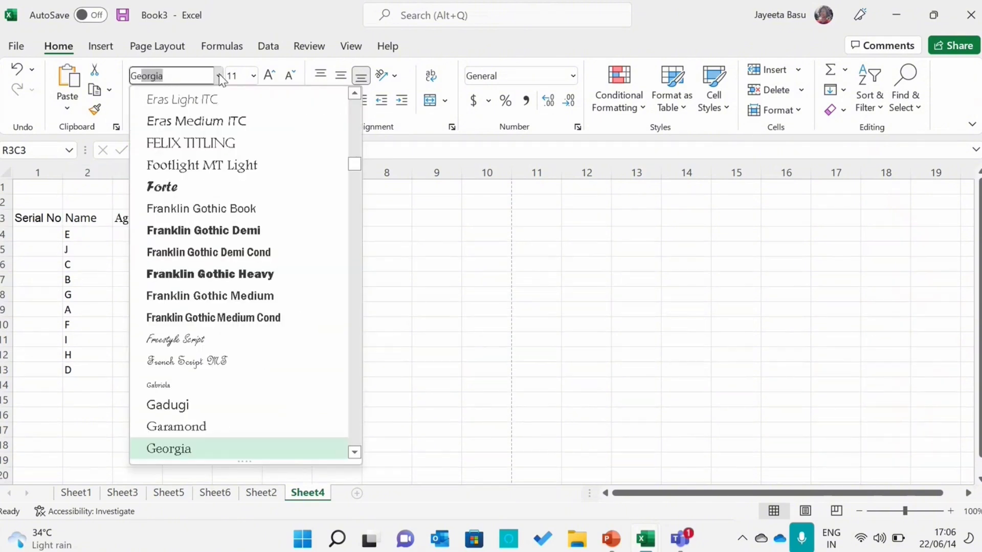
pyautogui.click(170, 448)
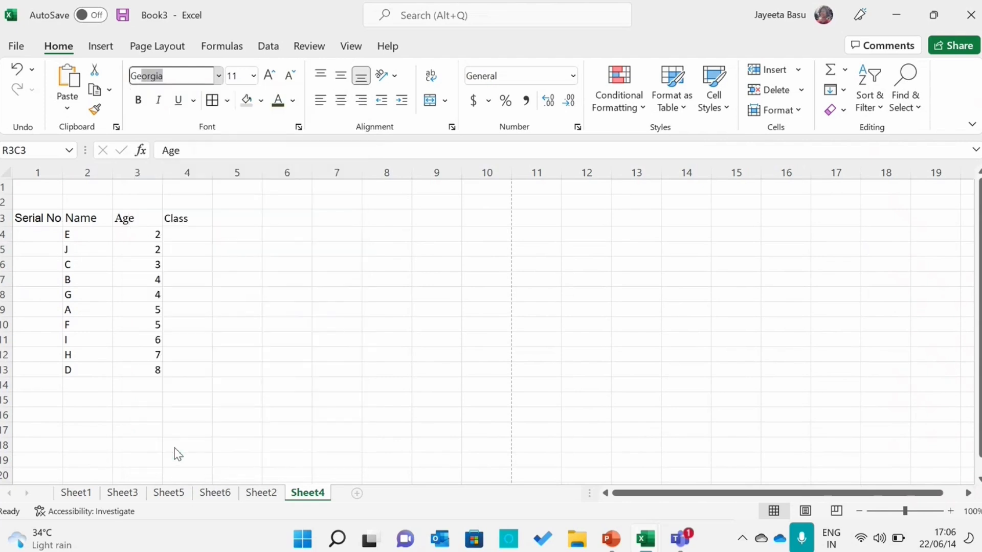
# Set the font of the Class heading to Times New Roman.
pyautogui.click(182, 217)
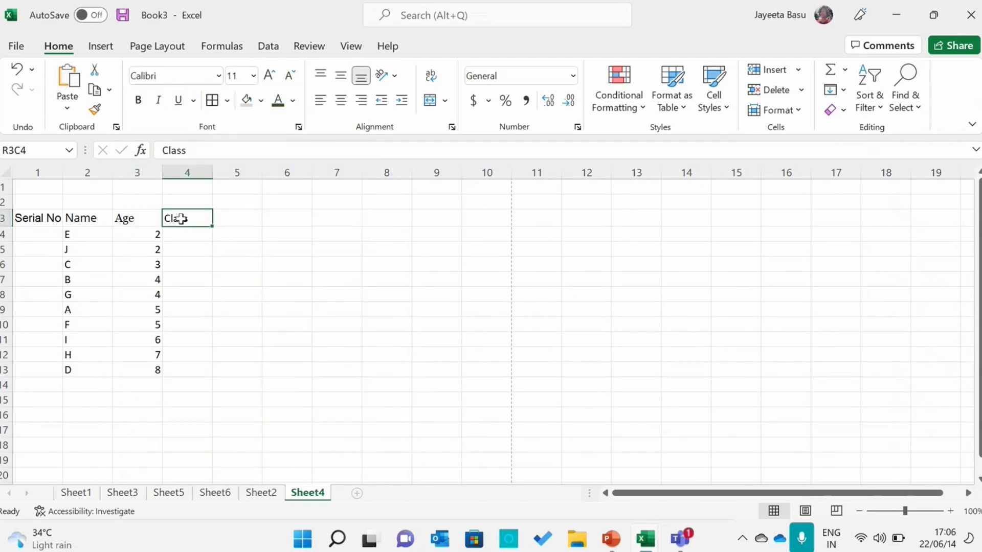
pyautogui.click(225, 76)
pyautogui.write('Times New Roman')
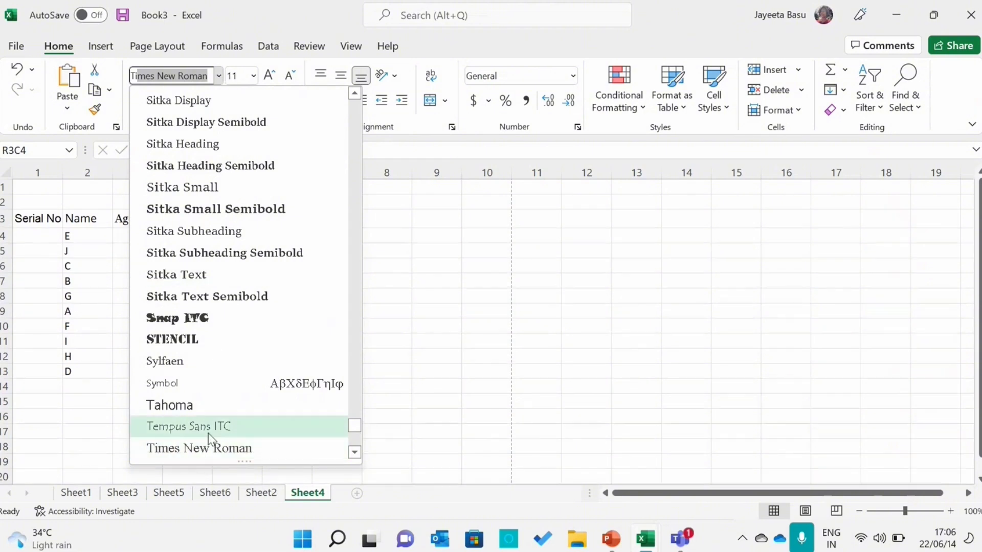
pyautogui.click(207, 456)
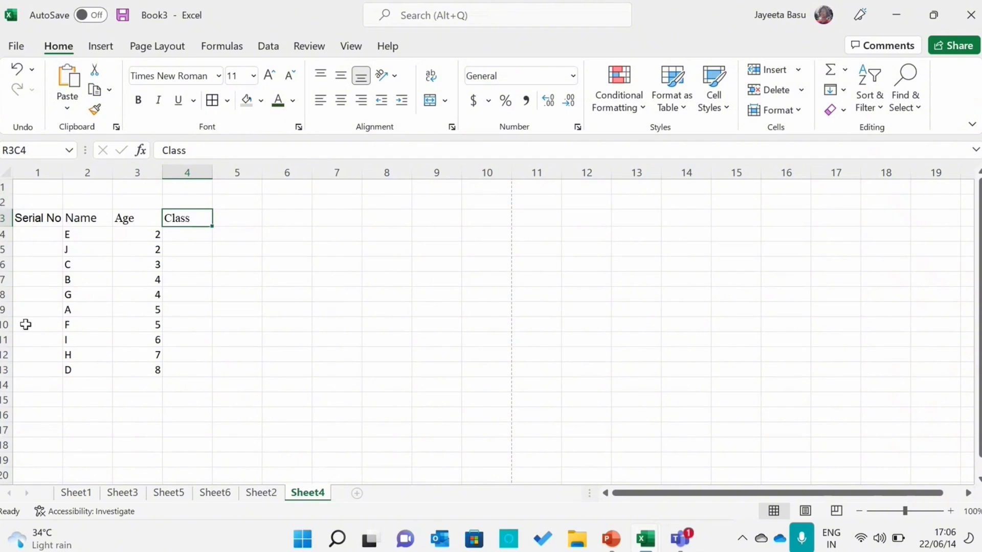
pyautogui.click(149, 233)
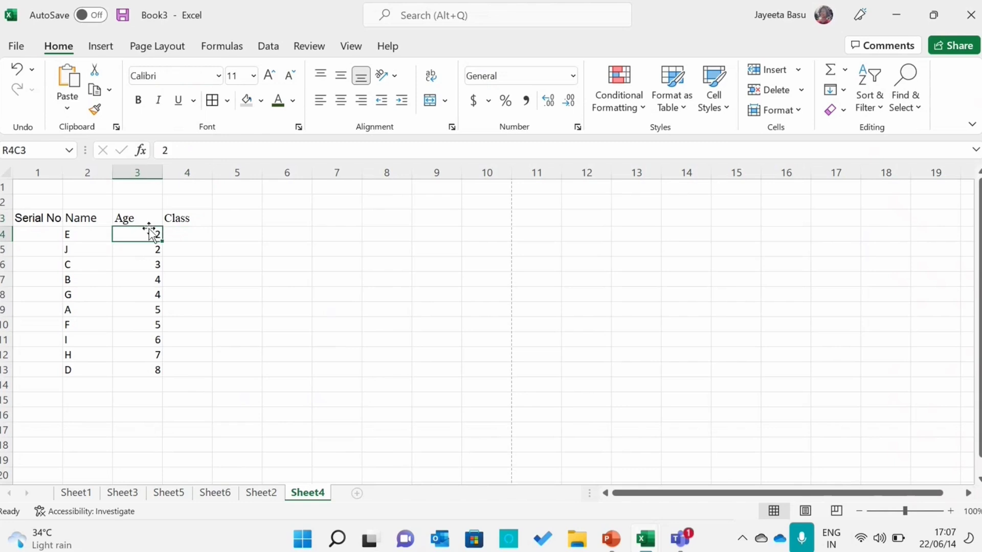
pyautogui.click(124, 219)
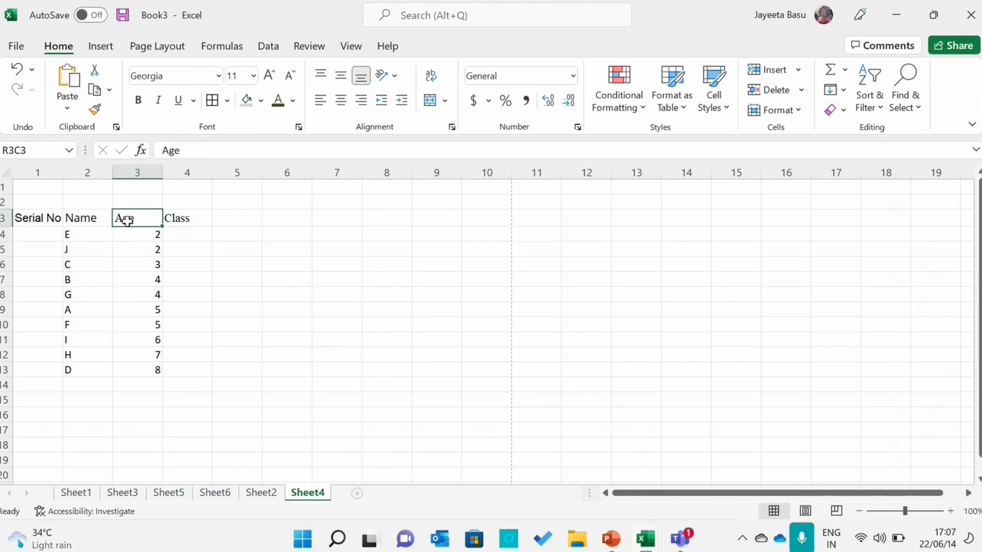
pyautogui.click(98, 219)
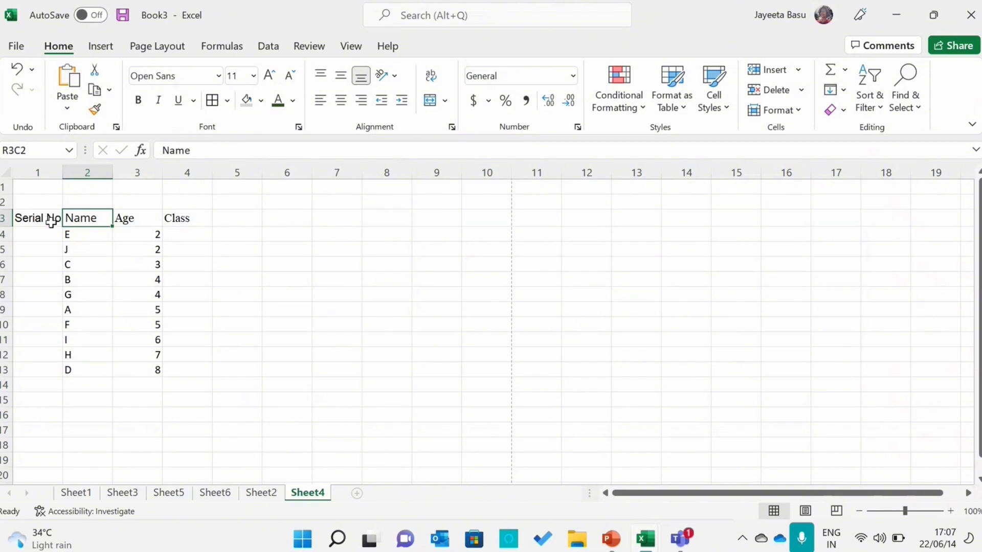
# Set the font of all four headings, from Serial No. to Class, to Arial in one go.
pyautogui.moveTo(51, 222); pyautogui.dragTo(176, 232)
pyautogui.hotkey('ctrl', 'c')
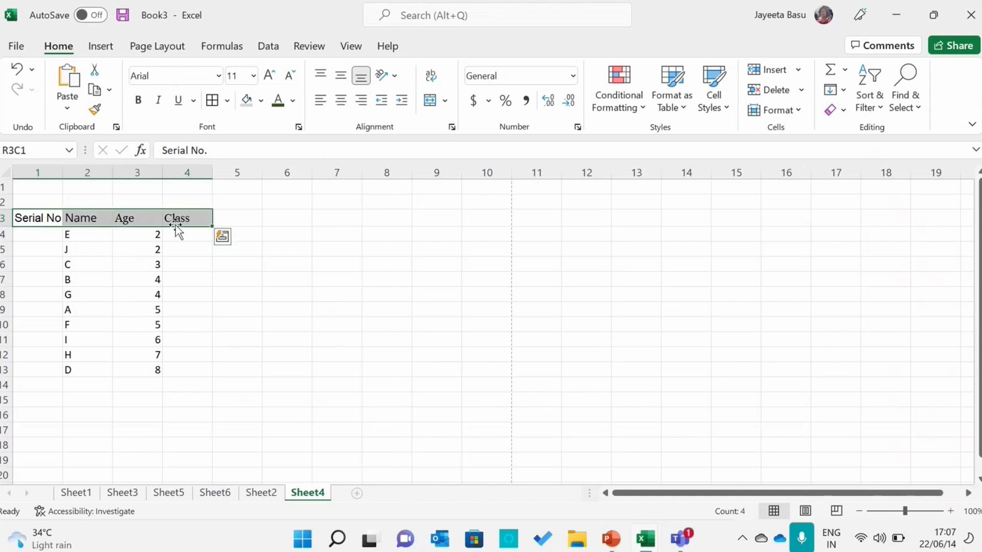
pyautogui.click(218, 77)
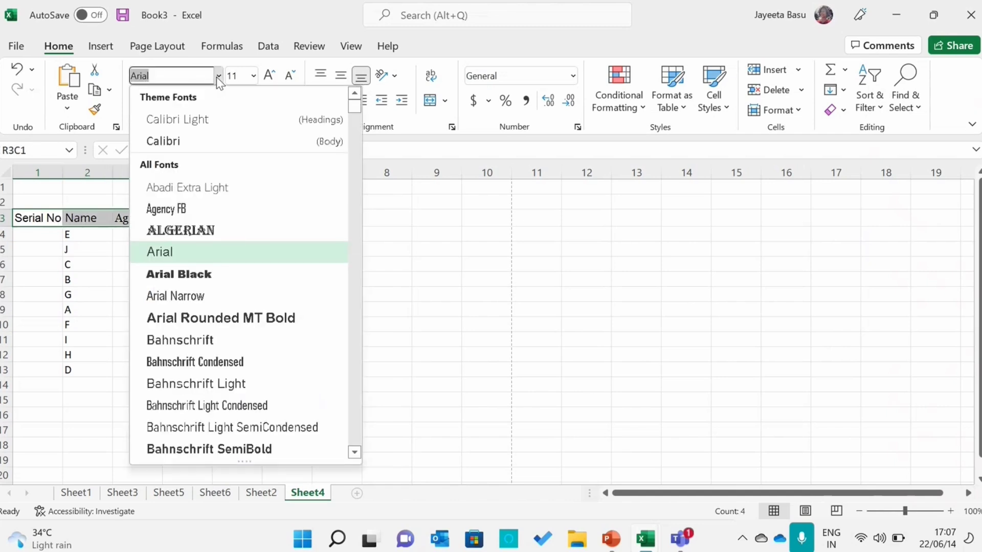
pyautogui.click(192, 252)
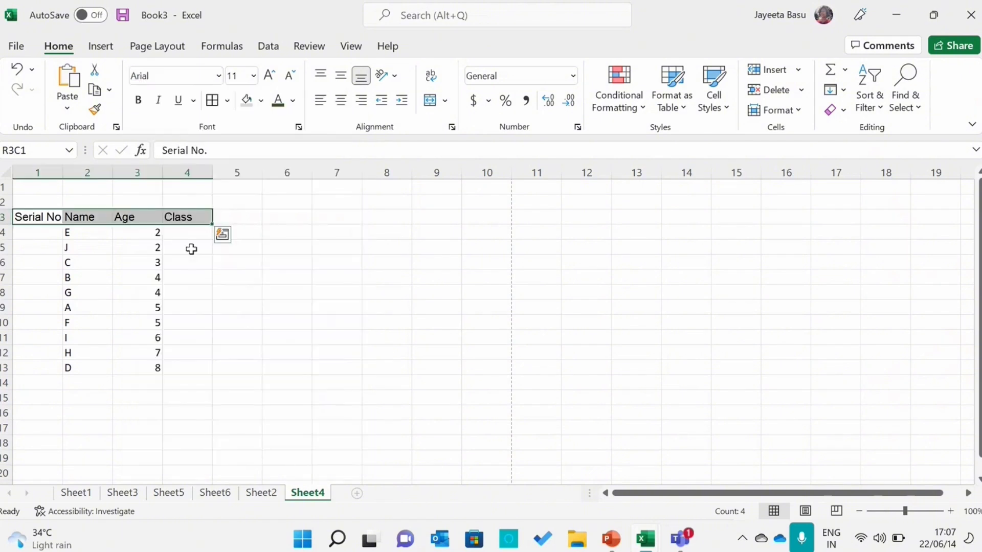
pyautogui.click(202, 261)
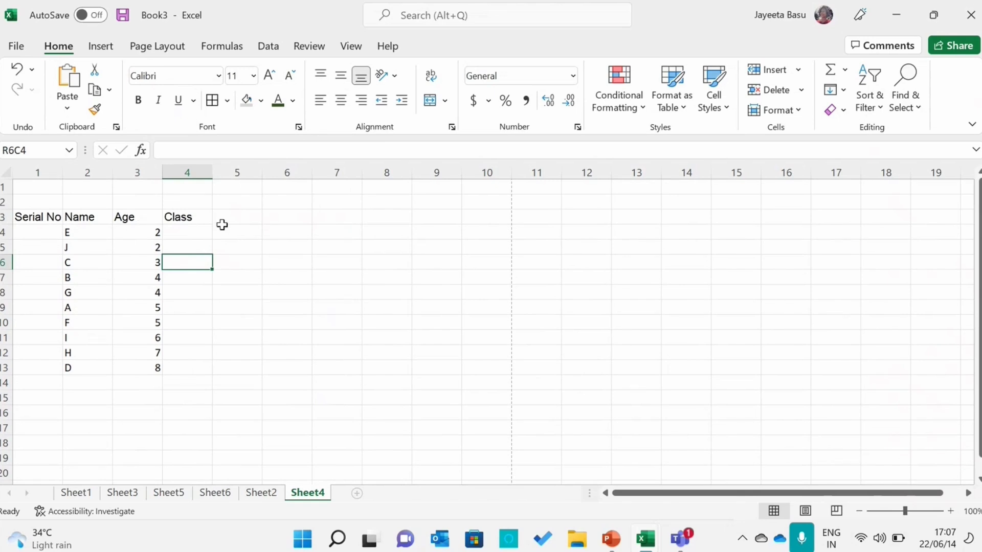
# Undo the Arial font change on the heading row.
pyautogui.click(56, 212)
pyautogui.hotkey('ctrl', 'v')
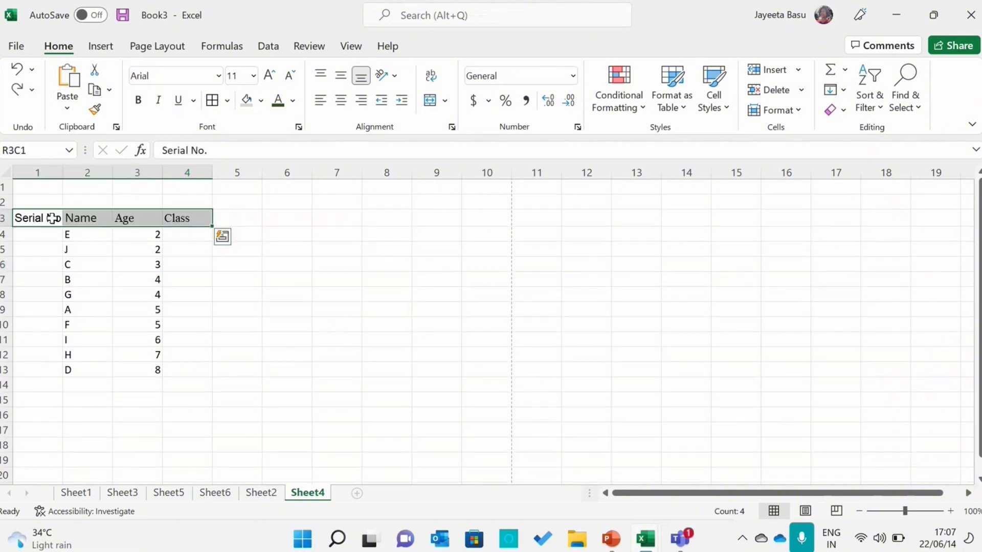
pyautogui.click(47, 266)
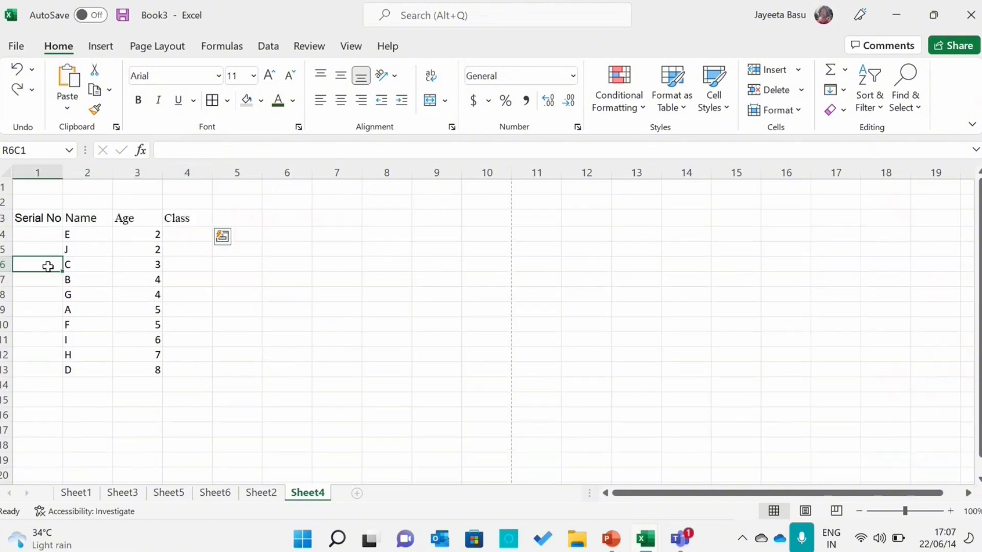
# Use Format Painter to copy the Serial No. heading's format to Name, and from Name to the Age and Class headings.
pyautogui.click(47, 221)
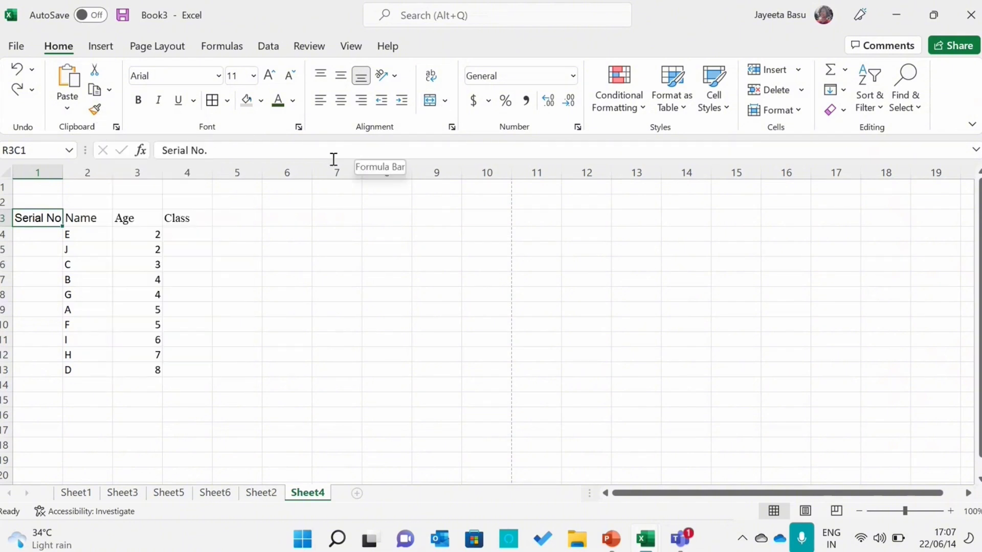
pyautogui.click(95, 109)
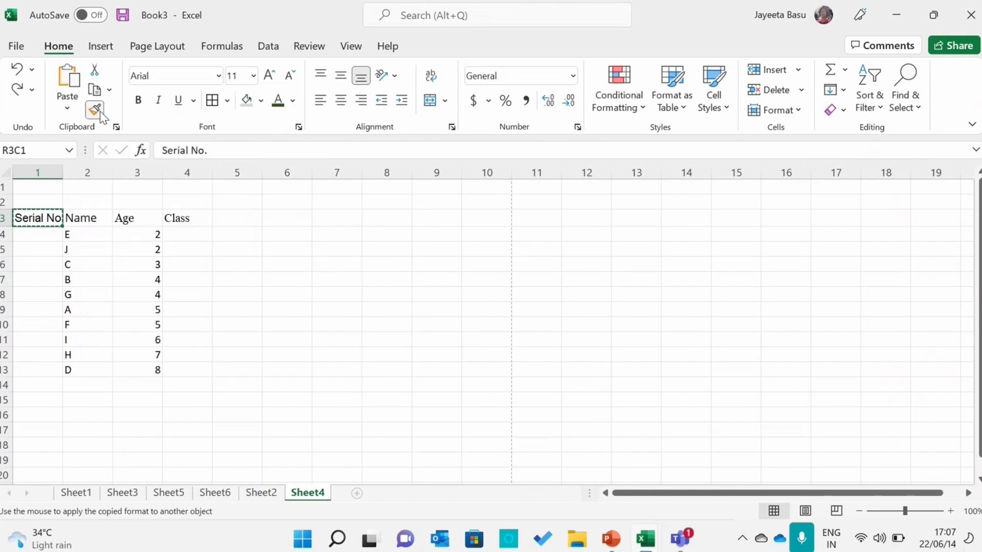
pyautogui.click(84, 215)
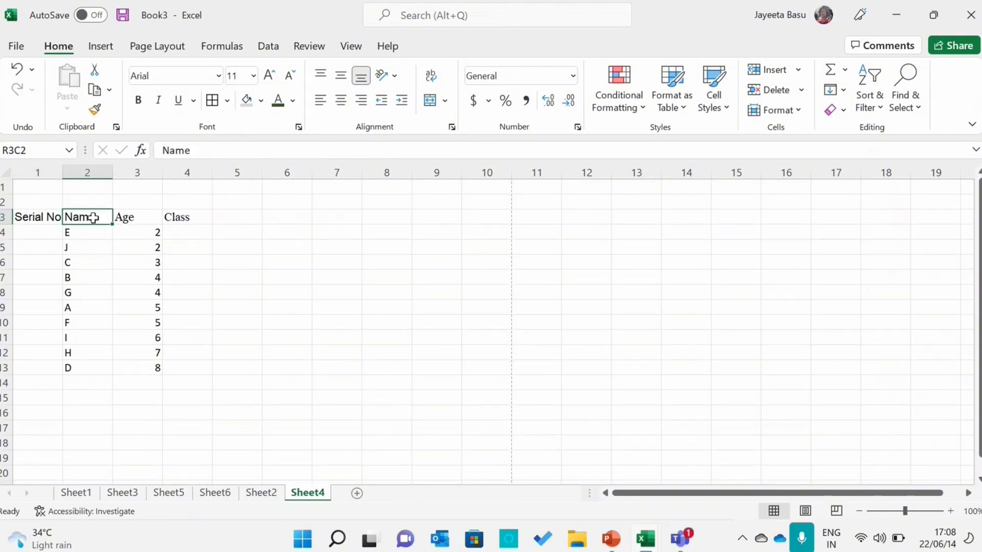
pyautogui.click(95, 110)
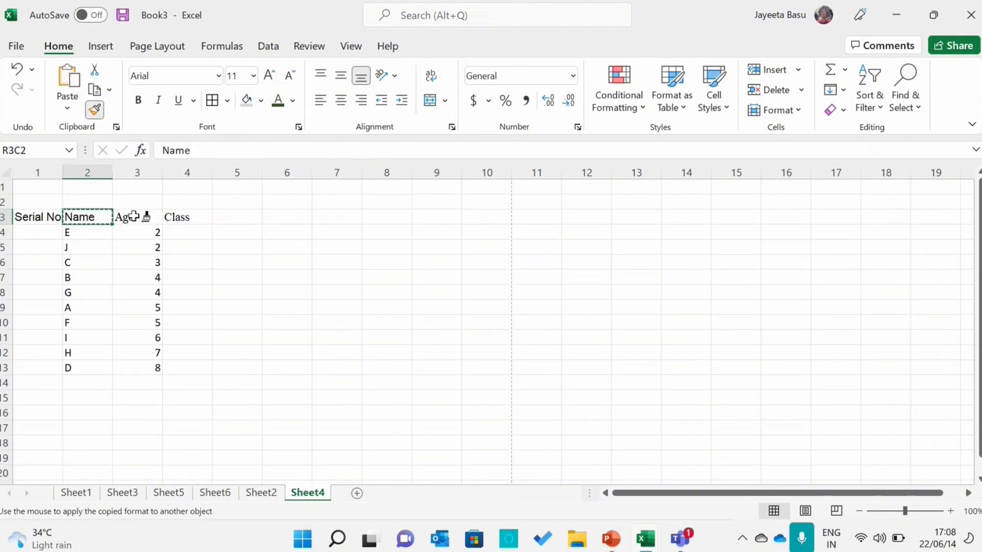
pyautogui.moveTo(136, 215); pyautogui.dragTo(169, 219)
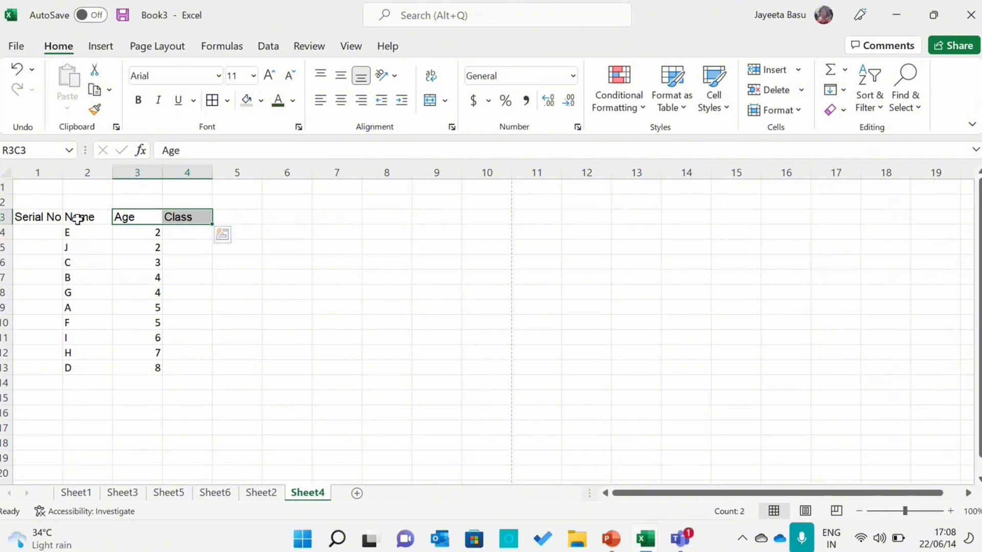
# Use Format Painter to copy the Age and Class headings' format to the name and age entries in rows 4 to 13.
pyautogui.click(95, 110)
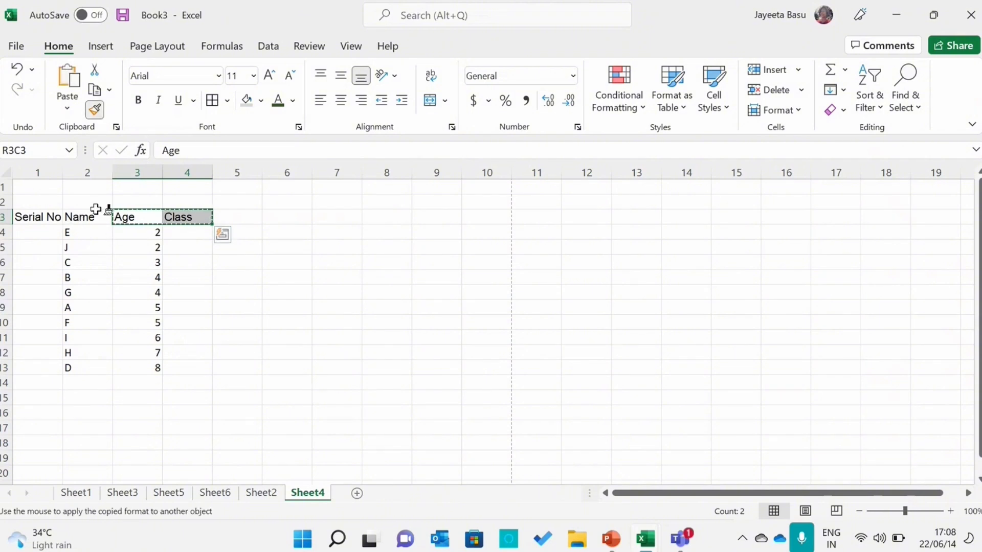
pyautogui.click(86, 232)
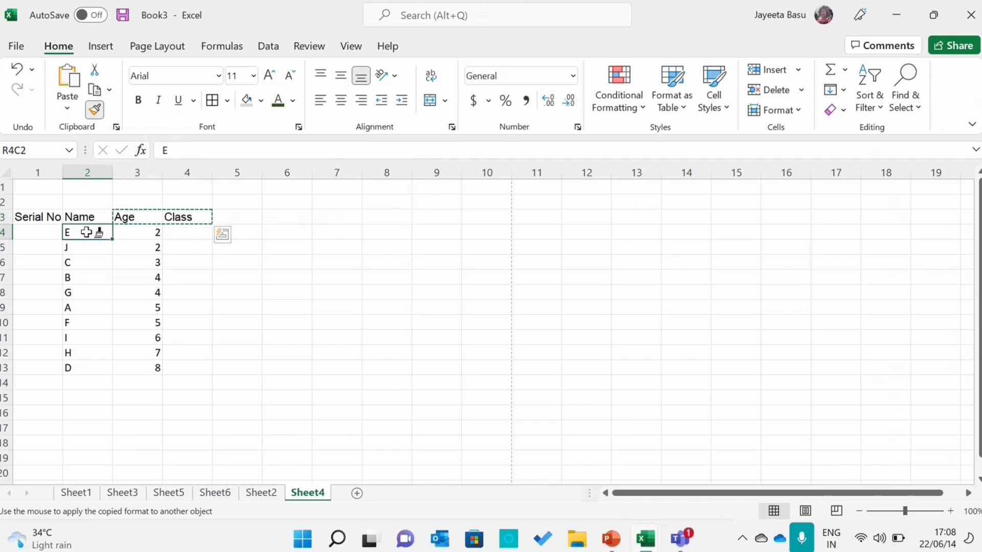
pyautogui.moveTo(86, 232)
pyautogui.mouseDown()
pyautogui.moveTo(153, 337)
pyautogui.moveTo(151, 362)
pyautogui.mouseUp()
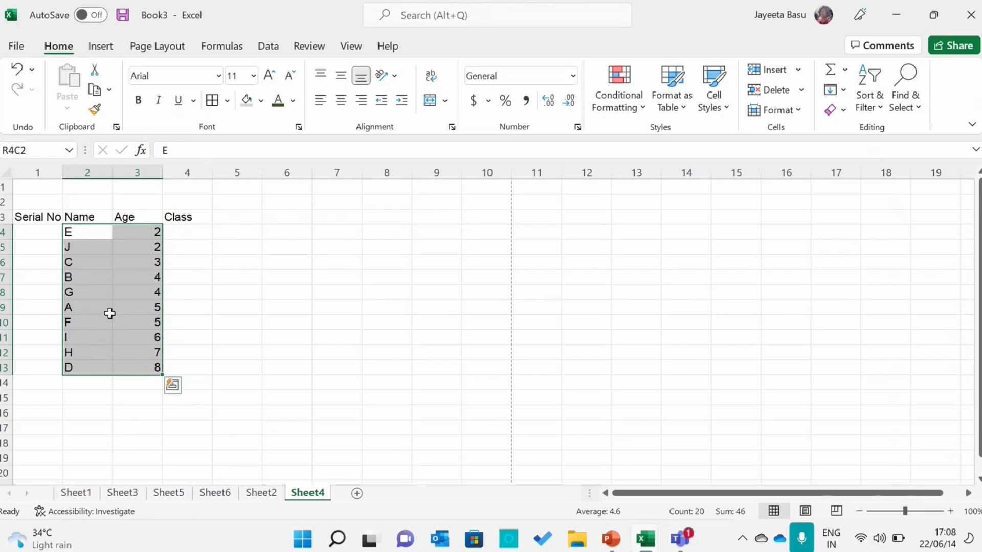
# Reduce the font size of the name and age entries in rows 4 to 13 to 9.
pyautogui.click(289, 76)
pyautogui.click(285, 80)
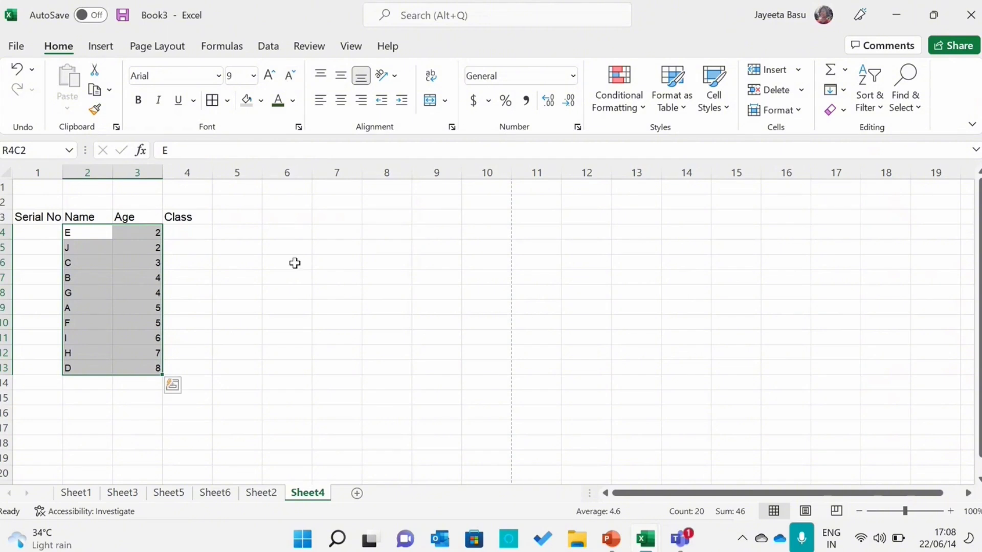
pyautogui.click(300, 290)
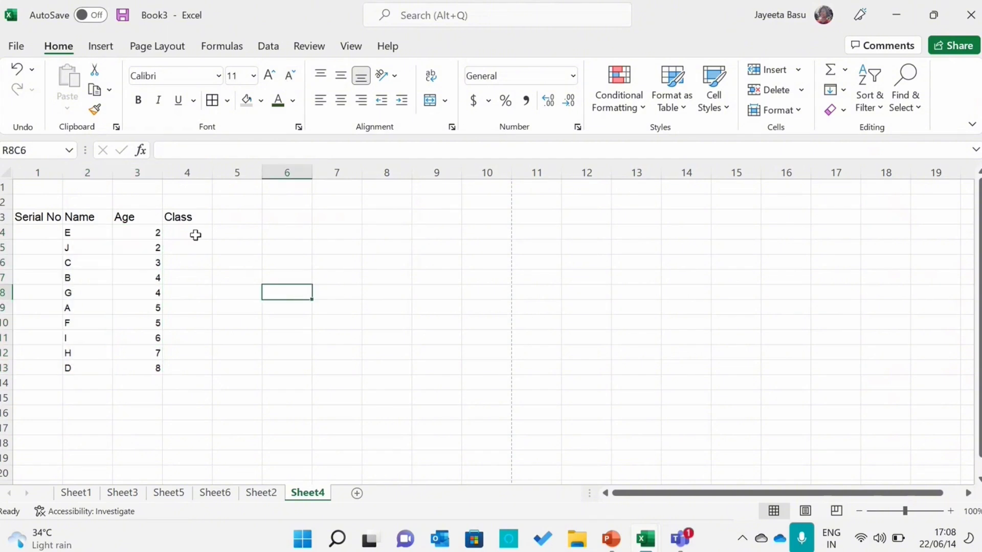
# Give the Class heading cell thick outside borders and a light orange fill.
pyautogui.click(193, 214)
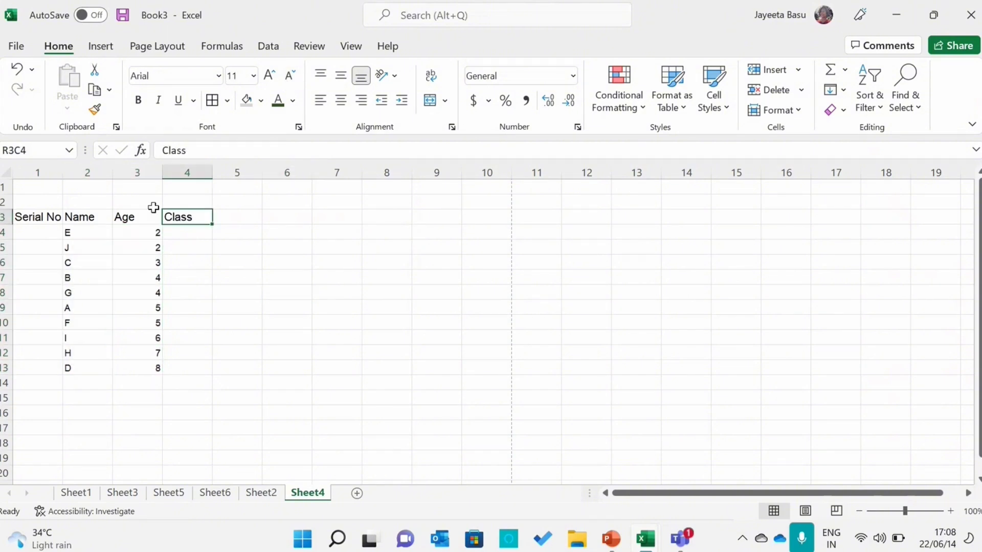
pyautogui.click(226, 101)
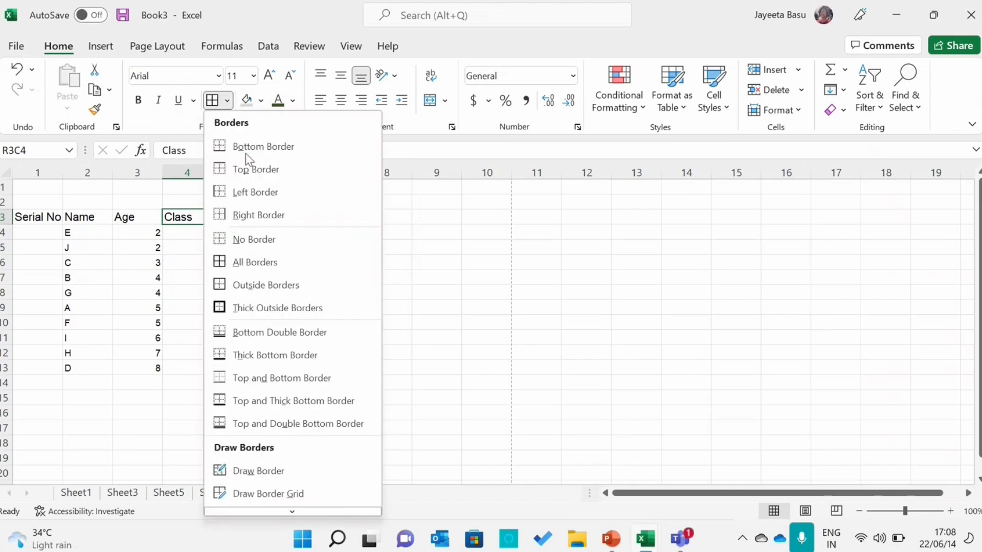
pyautogui.click(246, 309)
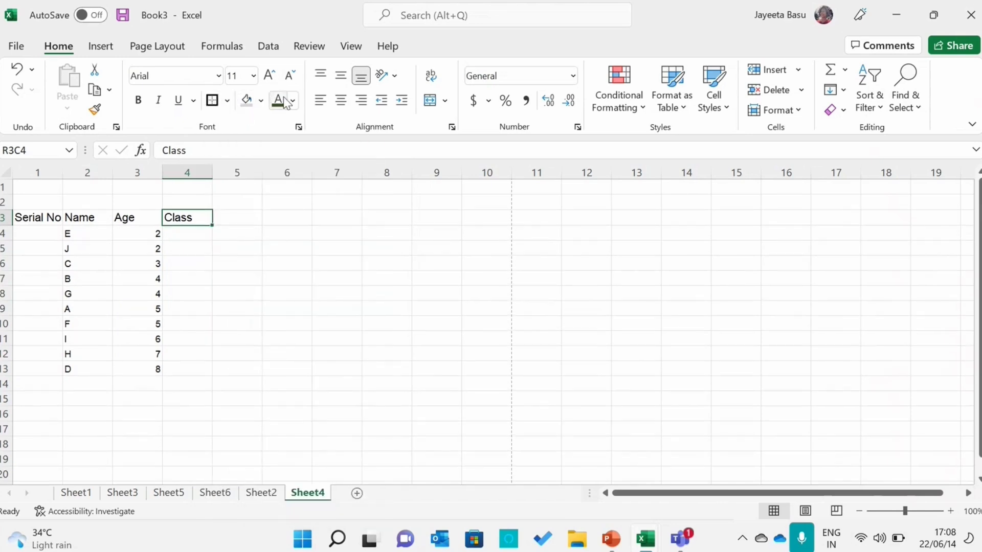
pyautogui.click(261, 100)
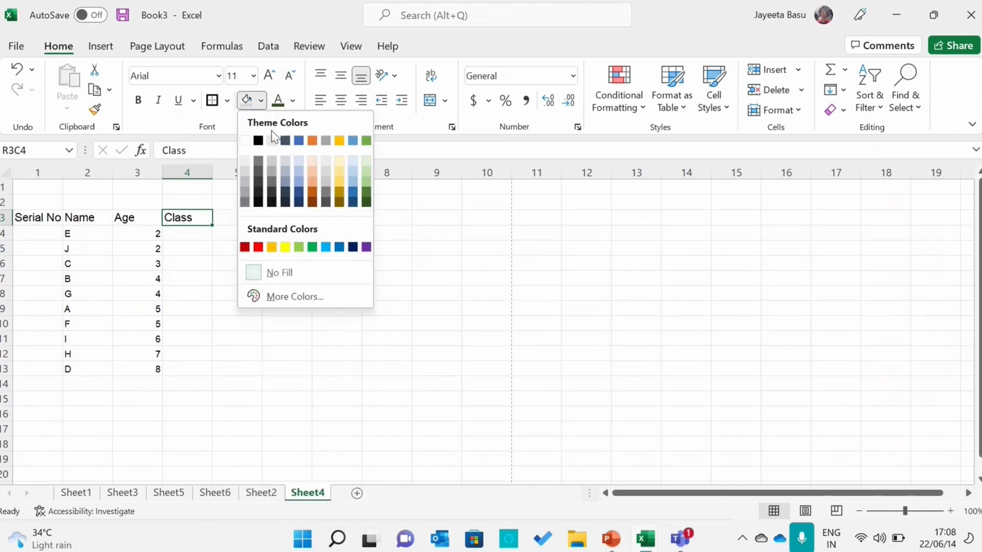
pyautogui.click(315, 187)
pyautogui.click(317, 276)
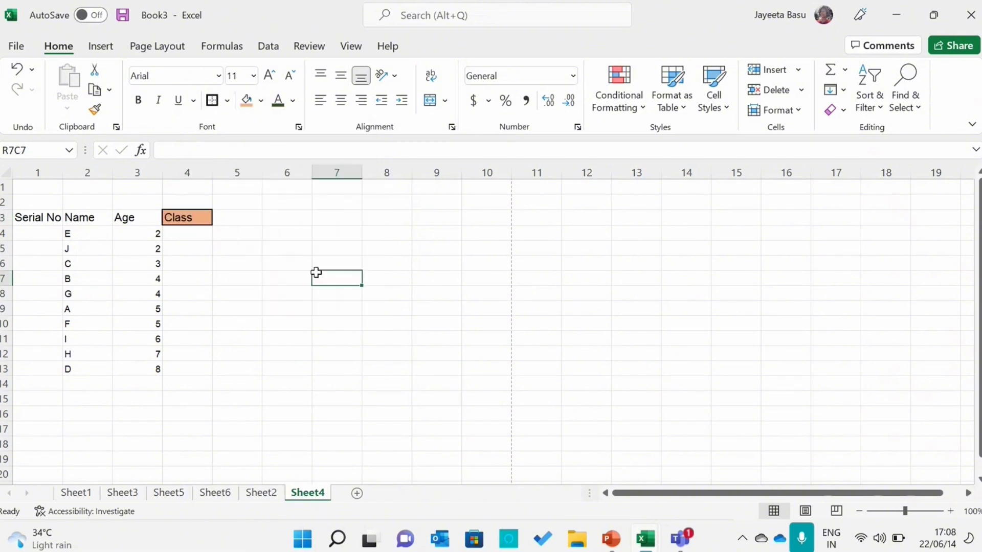
# Center the Class heading horizontally and make it bold.
pyautogui.click(205, 216)
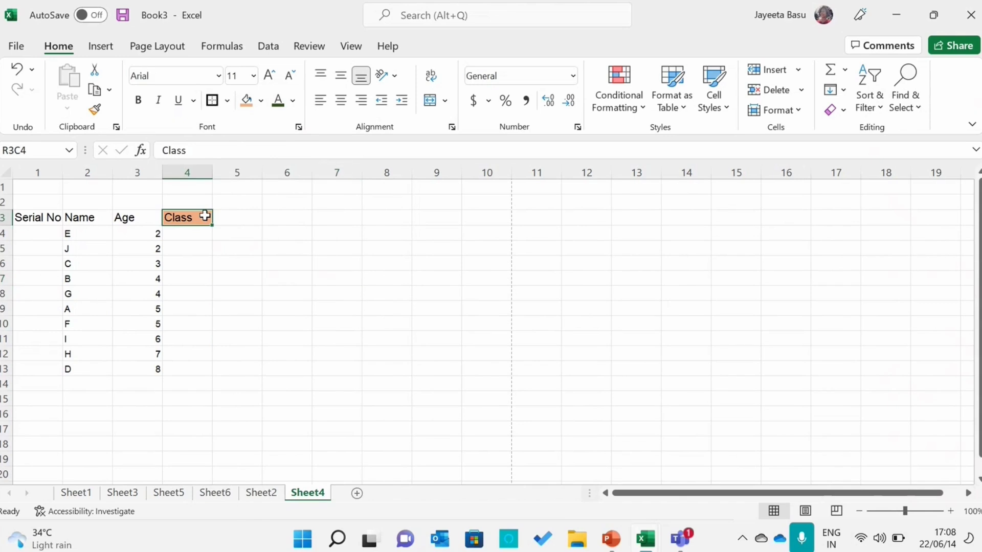
pyautogui.click(342, 105)
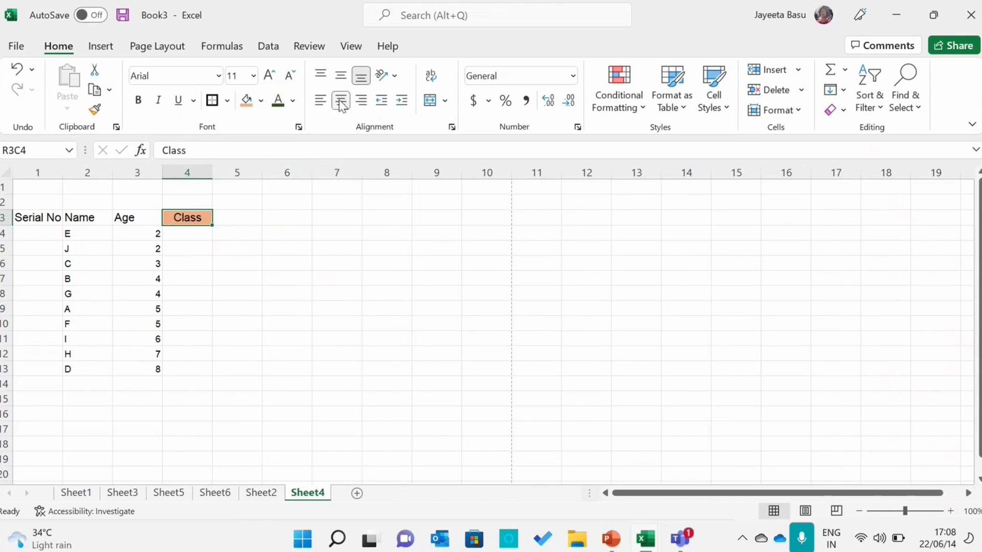
pyautogui.click(138, 101)
# Use Format Painter to copy the Class heading's format to Serial No., Name and Age, and widen column 1 to fit its heading.
pyautogui.click(93, 107)
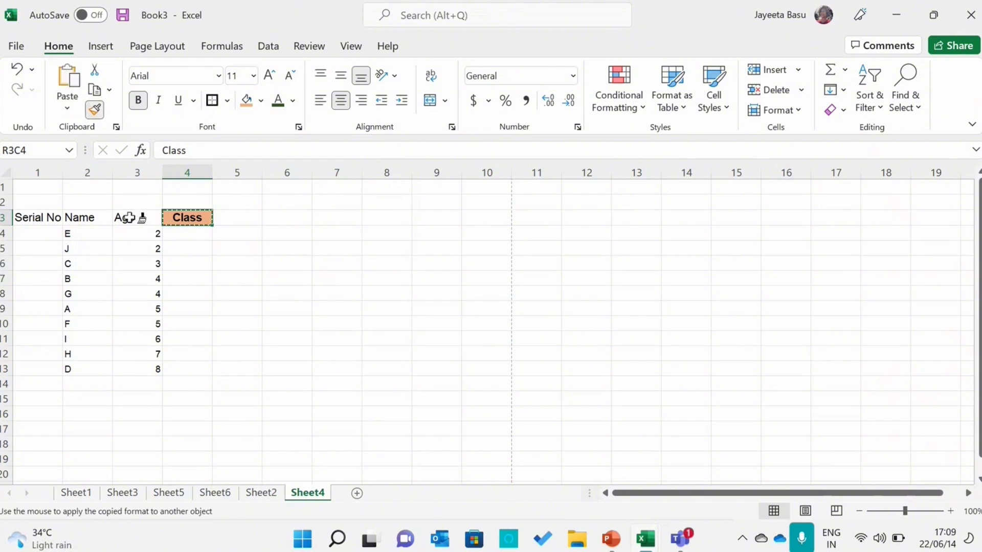
pyautogui.moveTo(127, 215); pyautogui.dragTo(48, 217)
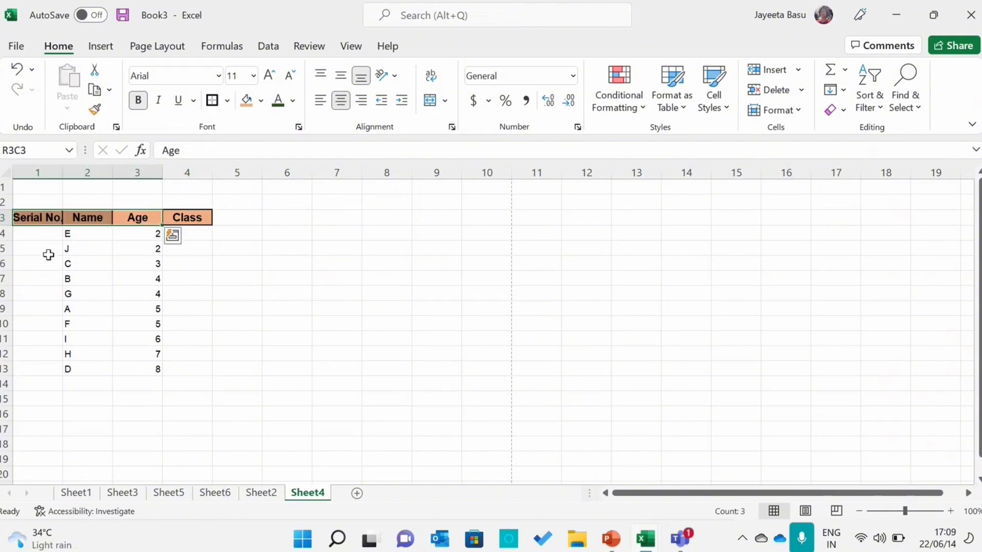
pyautogui.click(284, 280)
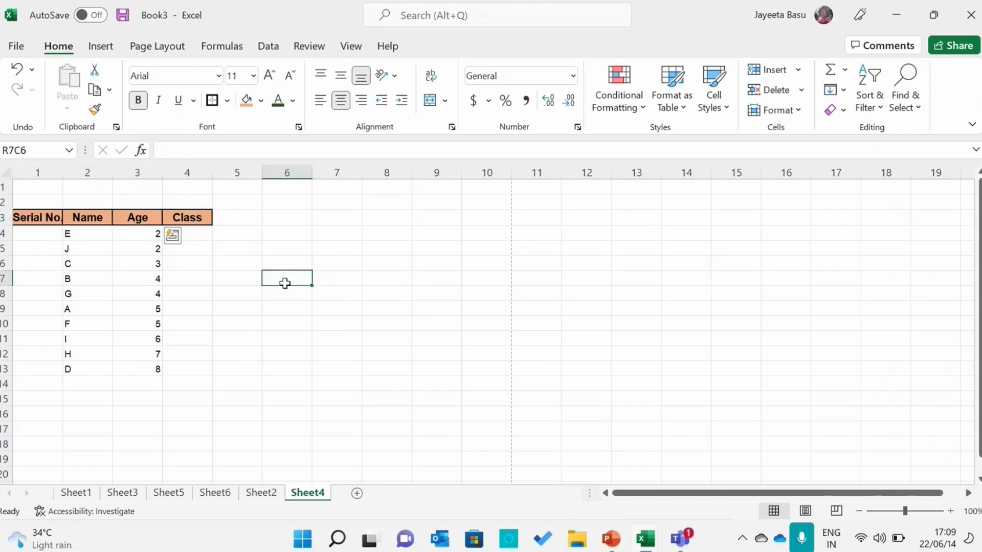
pyautogui.moveTo(62, 173); pyautogui.dragTo(70, 176)
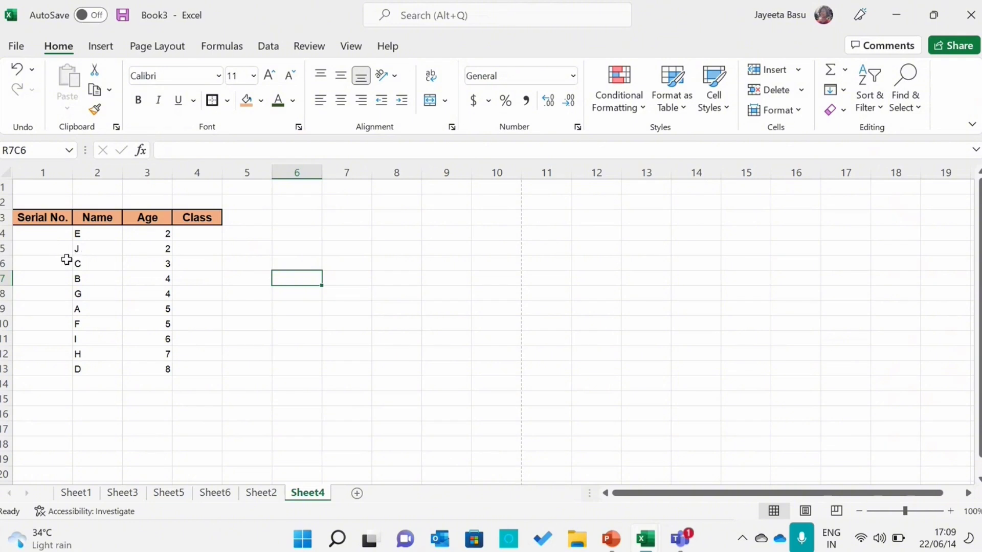
# Fill the name and age entries in row 4 with light gold and apply all borders to them.
pyautogui.click(93, 235)
pyautogui.moveTo(93, 235); pyautogui.dragTo(151, 226)
pyautogui.click(96, 239)
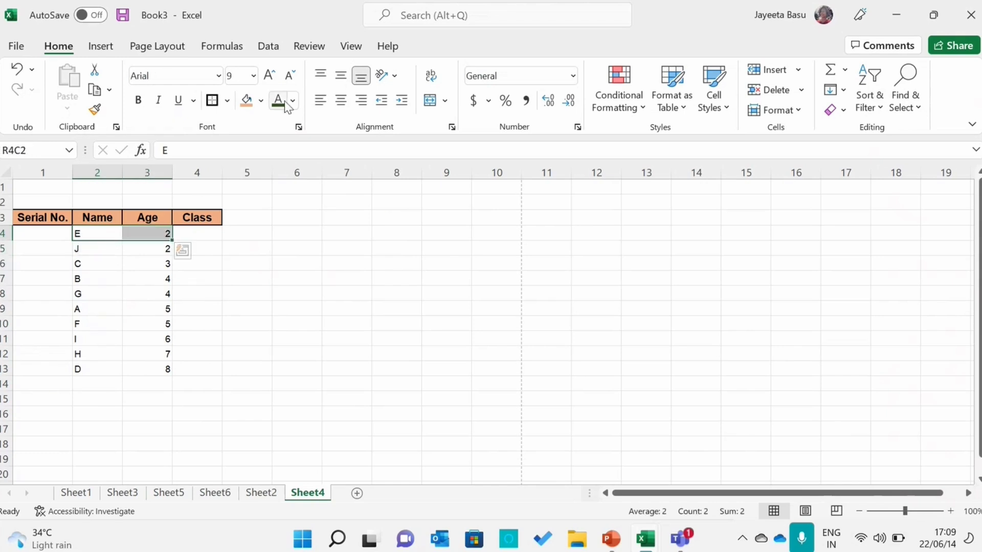
pyautogui.click(260, 100)
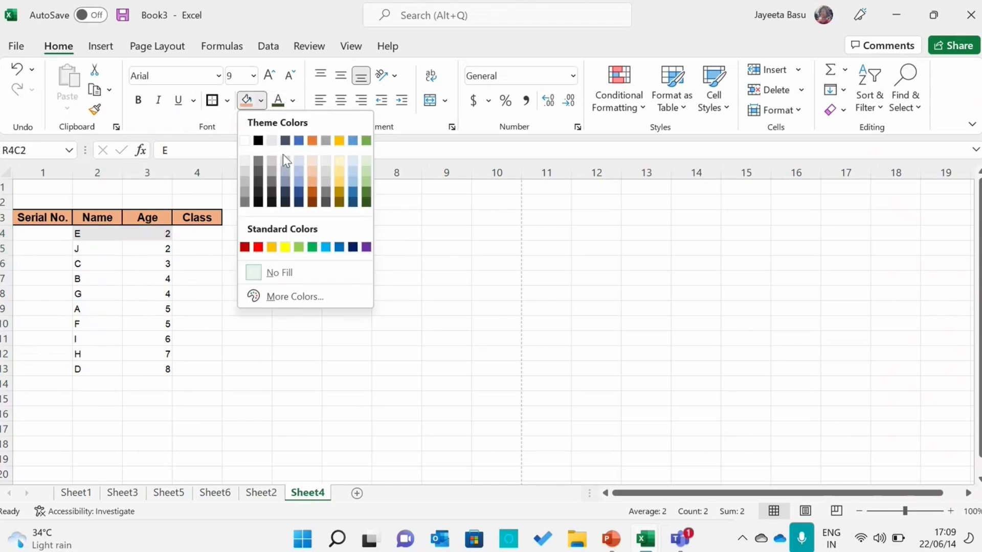
pyautogui.click(340, 173)
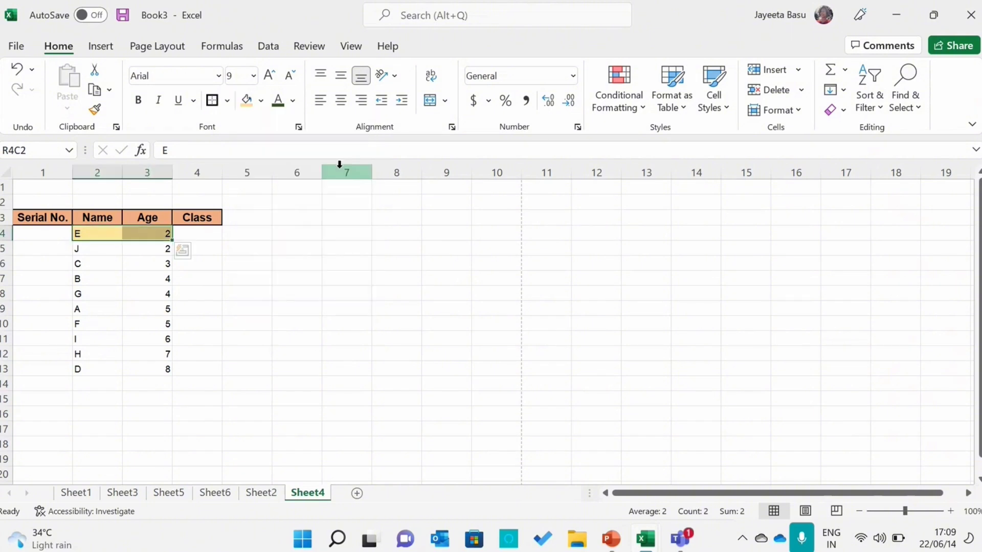
pyautogui.click(227, 102)
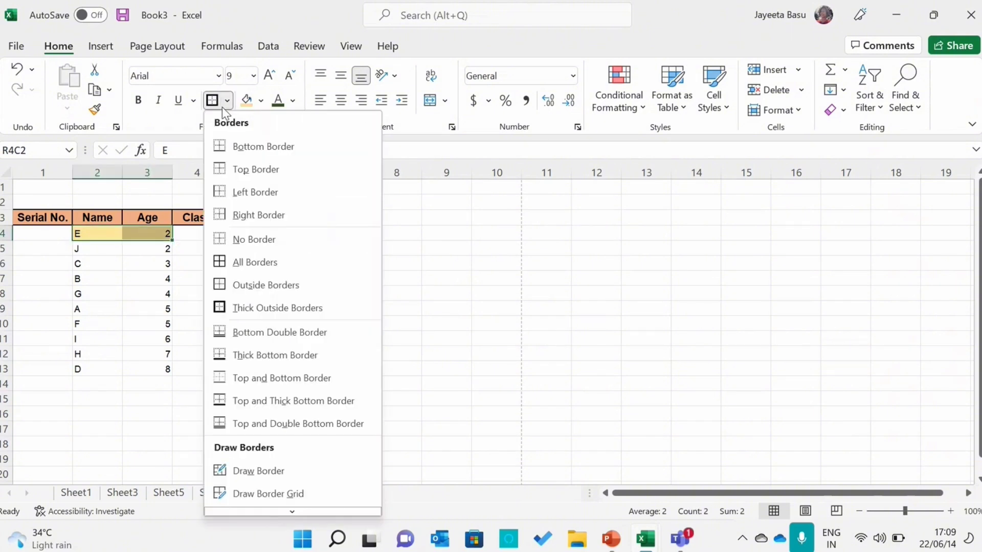
pyautogui.click(238, 270)
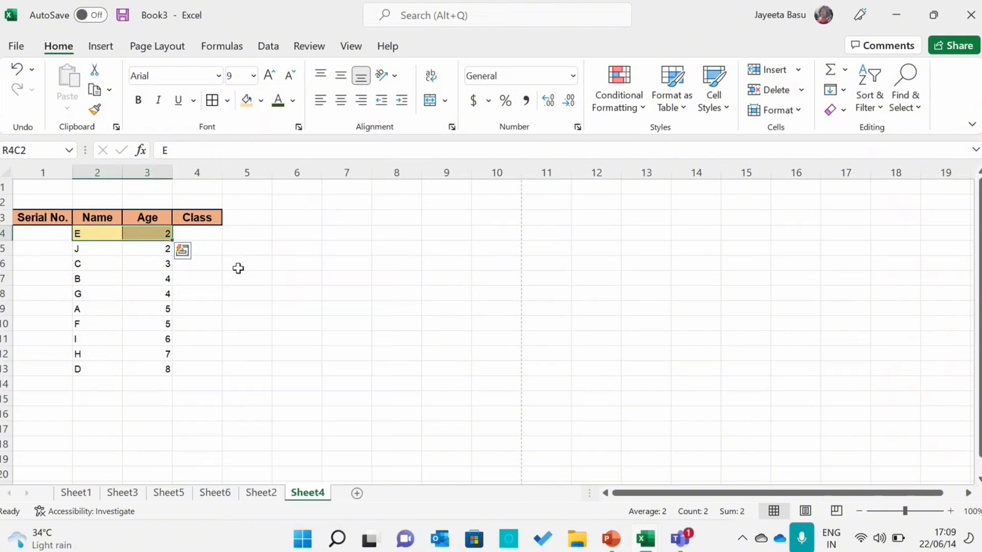
pyautogui.click(227, 101)
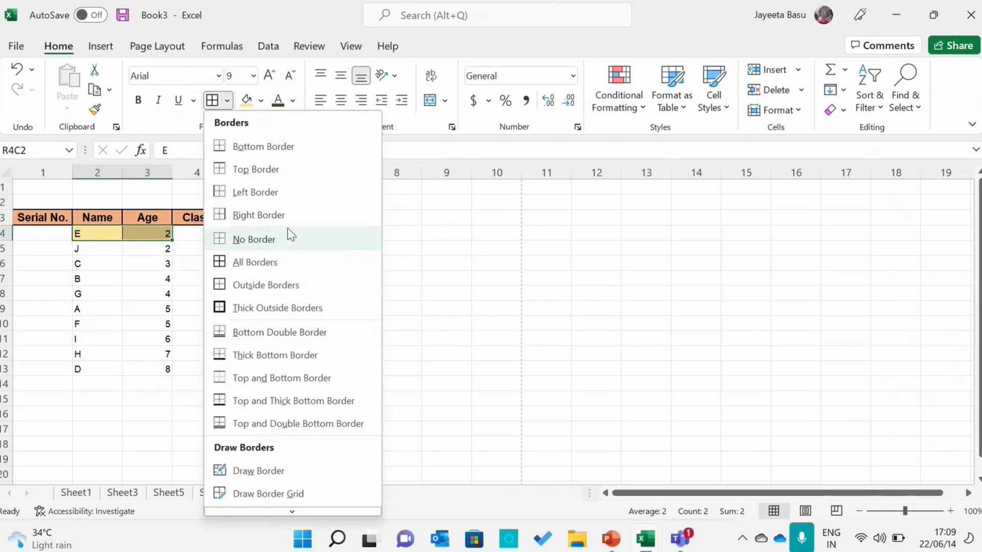
# Make the name and age entries in row 4 dark blue, bold and horizontally centered.
pyautogui.click(292, 101)
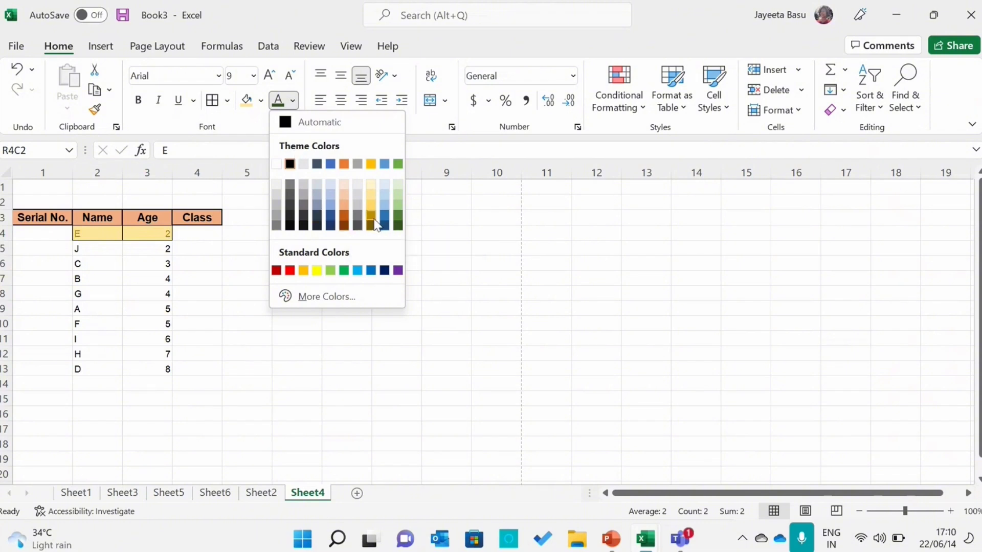
pyautogui.click(336, 220)
pyautogui.click(146, 101)
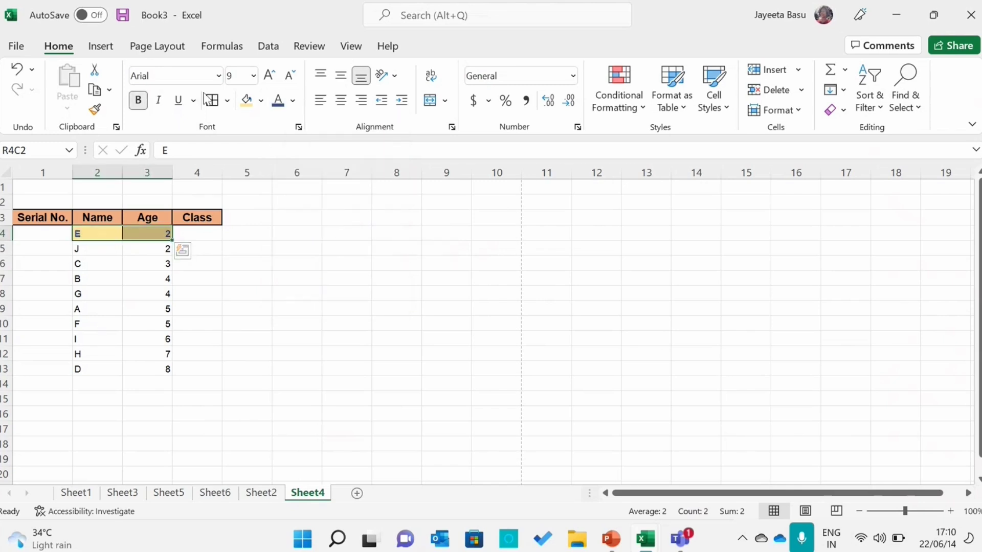
pyautogui.click(340, 101)
pyautogui.click(298, 263)
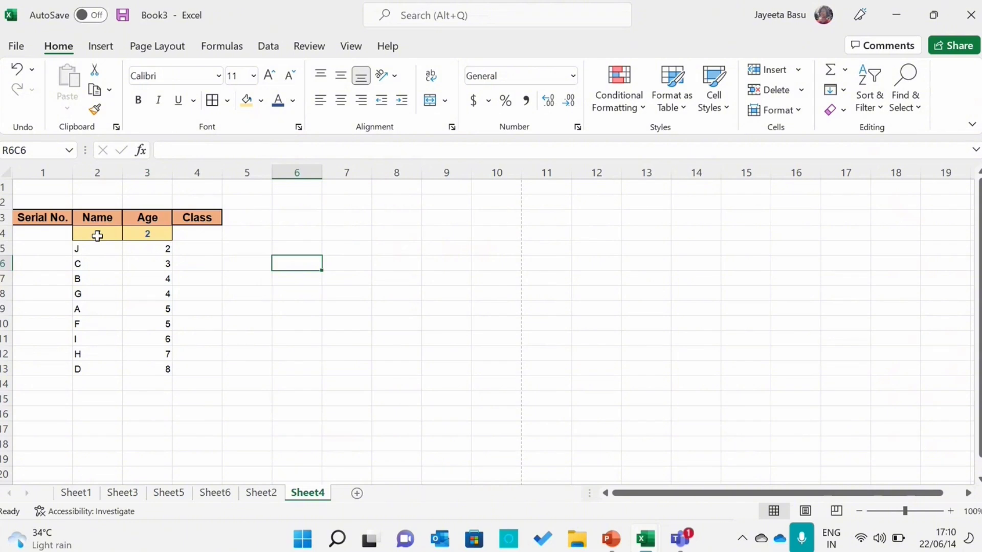
# Use Format Painter to copy the format of the row 4 name and age entries to rows 5 to 13.
pyautogui.moveTo(97, 235); pyautogui.dragTo(131, 239)
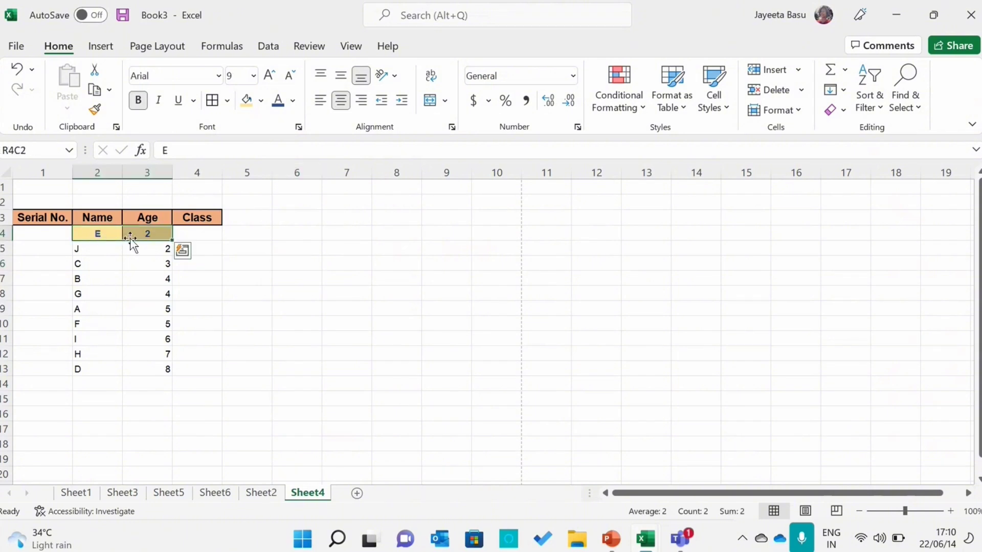
pyautogui.click(94, 111)
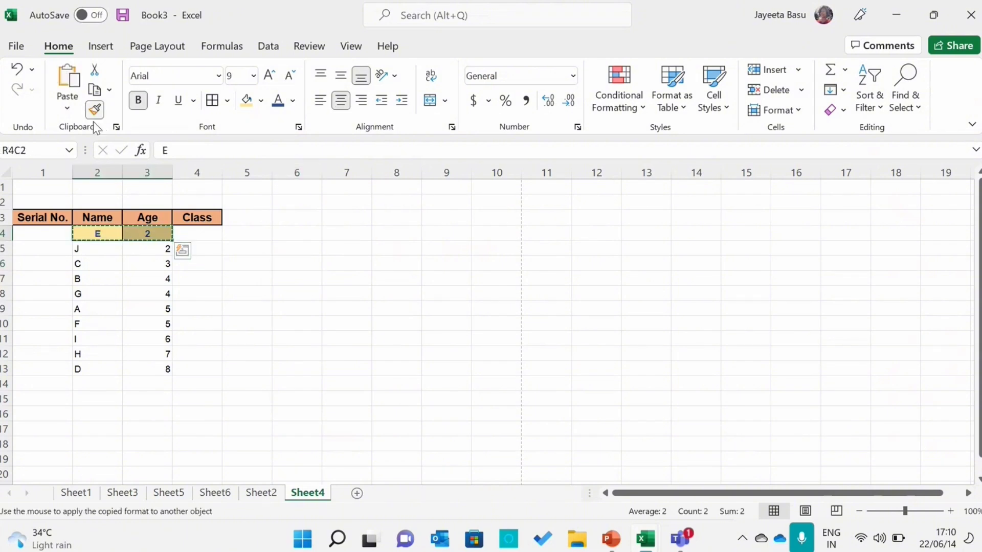
pyautogui.moveTo(94, 247)
pyautogui.mouseDown()
pyautogui.moveTo(153, 313)
pyautogui.moveTo(153, 366)
pyautogui.mouseUp()
pyautogui.click(248, 328)
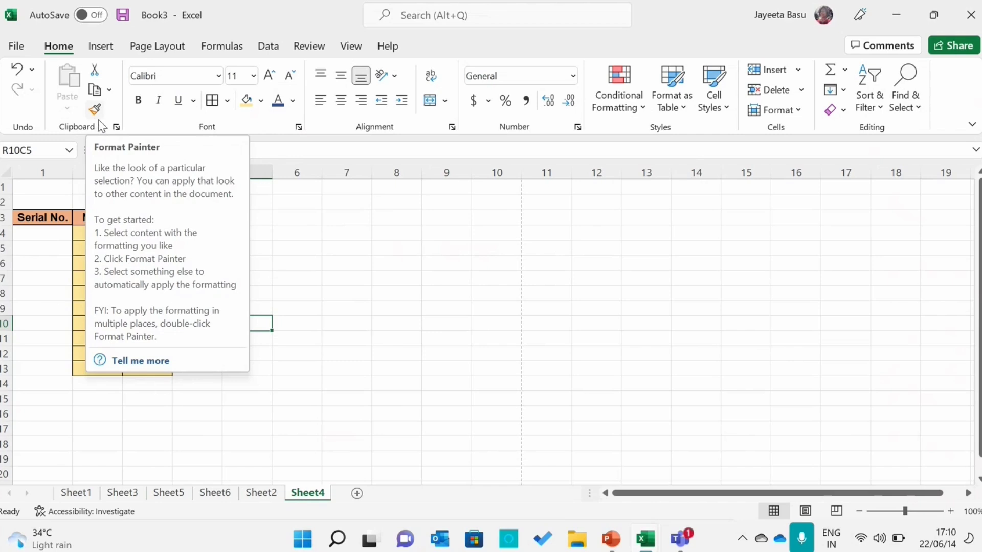
# Switch to PowerPoint, present the Format Painter and Text Orientation slides, and return to the Book3 workbook in Excel.
pyautogui.click(622, 547)
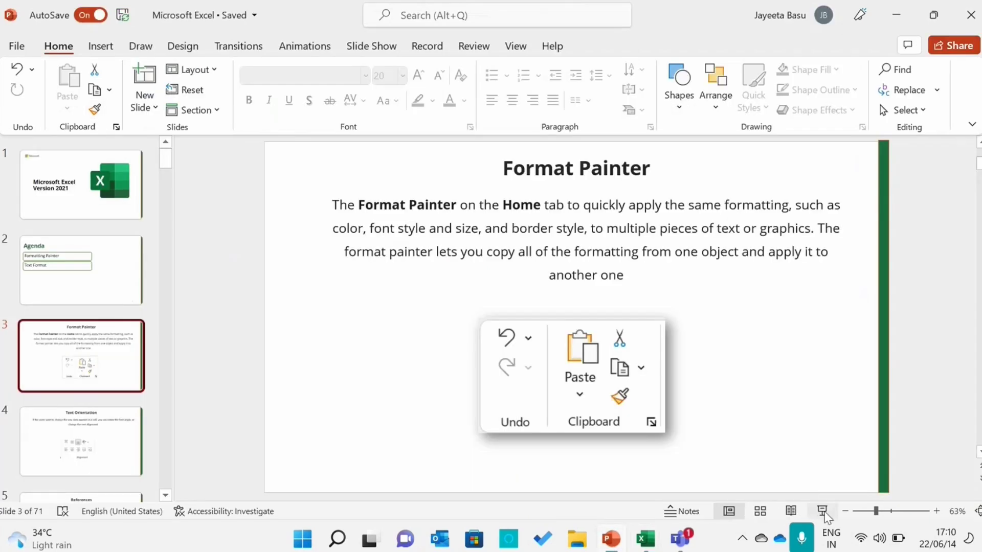
pyautogui.click(822, 510)
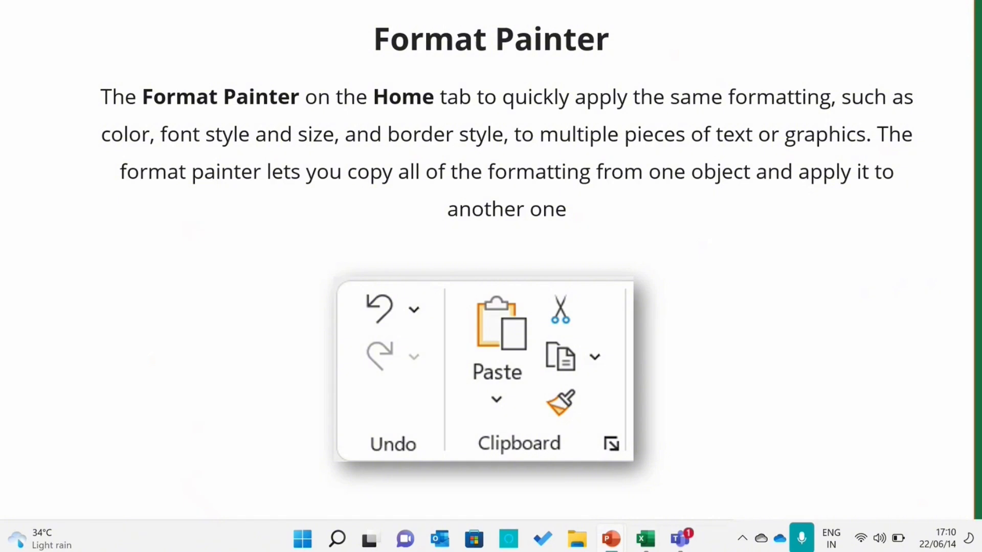
pyautogui.press('Right')
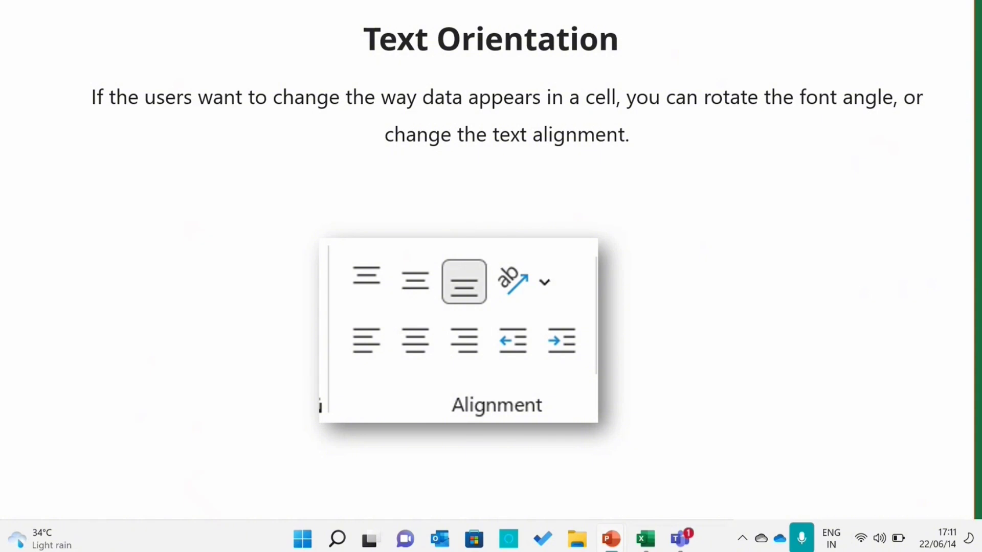
pyautogui.press('Escape')
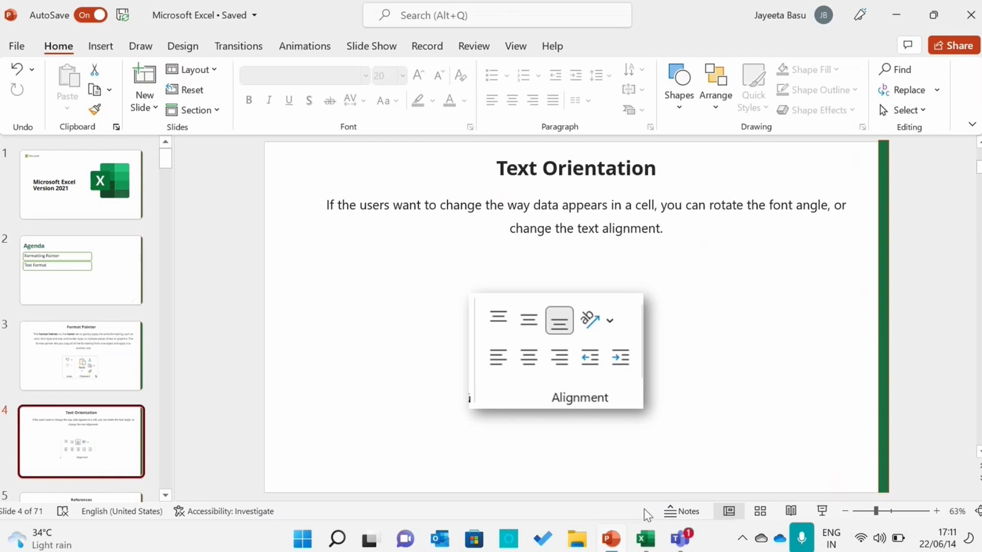
pyautogui.moveTo(647, 544)
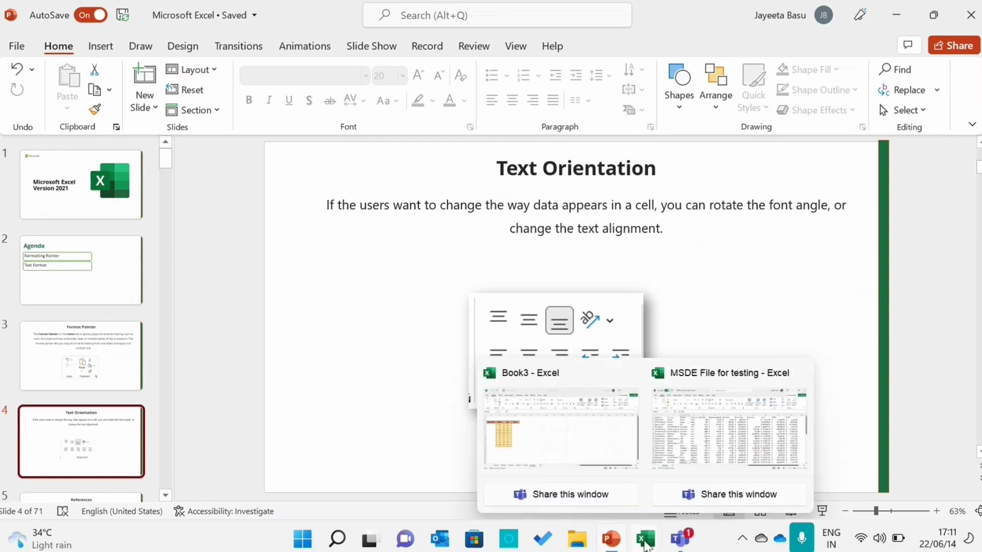
pyautogui.click(603, 441)
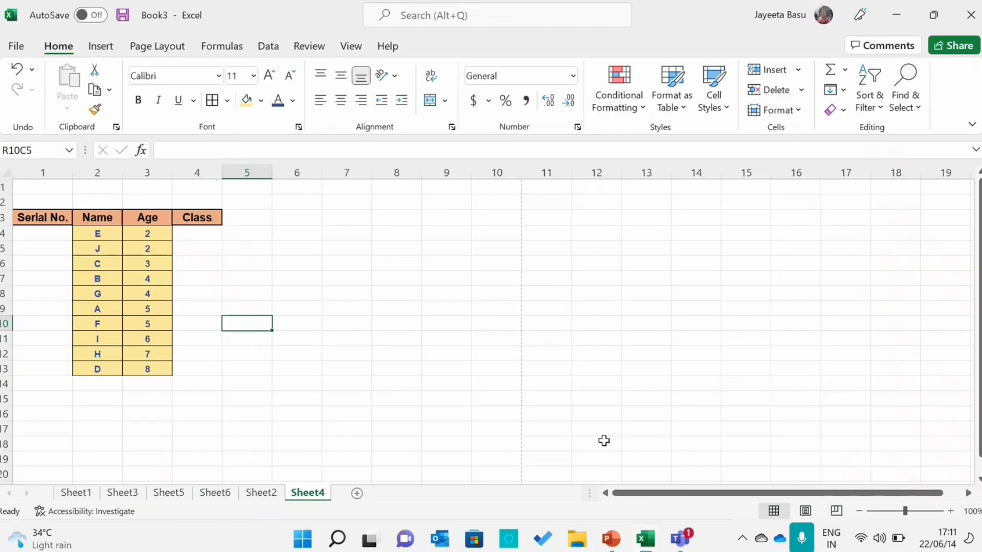
# Angle the text of the name entry in row 4 counterclockwise.
pyautogui.click(112, 233)
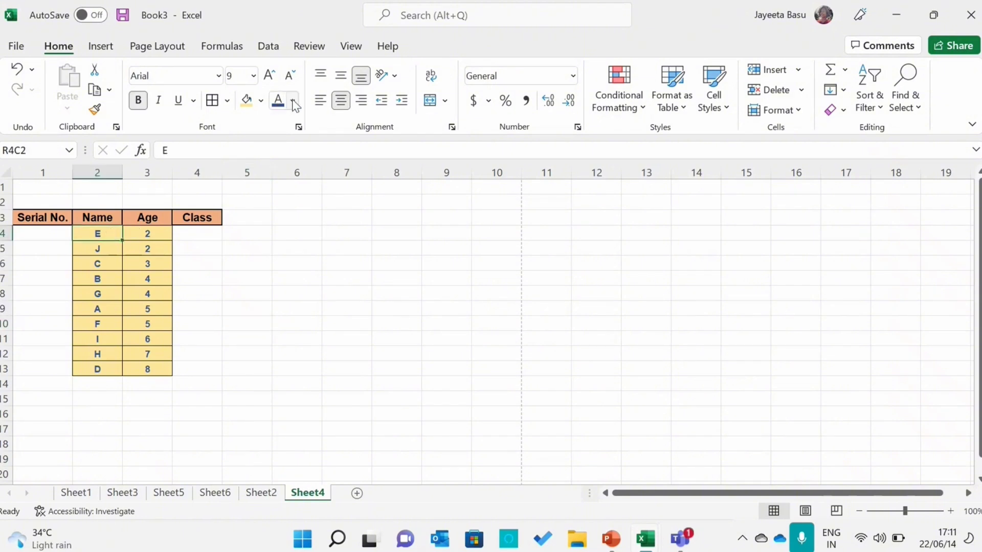
pyautogui.click(395, 77)
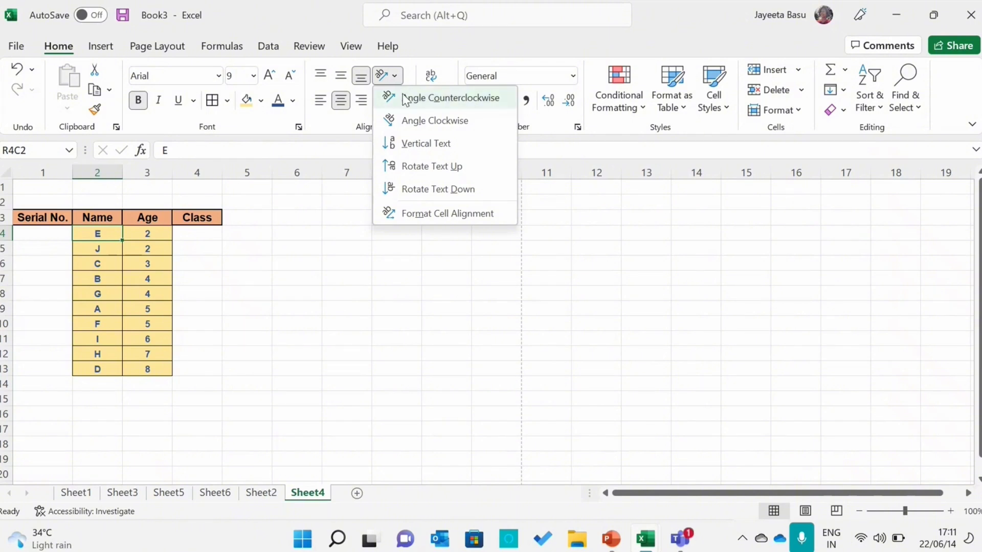
pyautogui.click(405, 100)
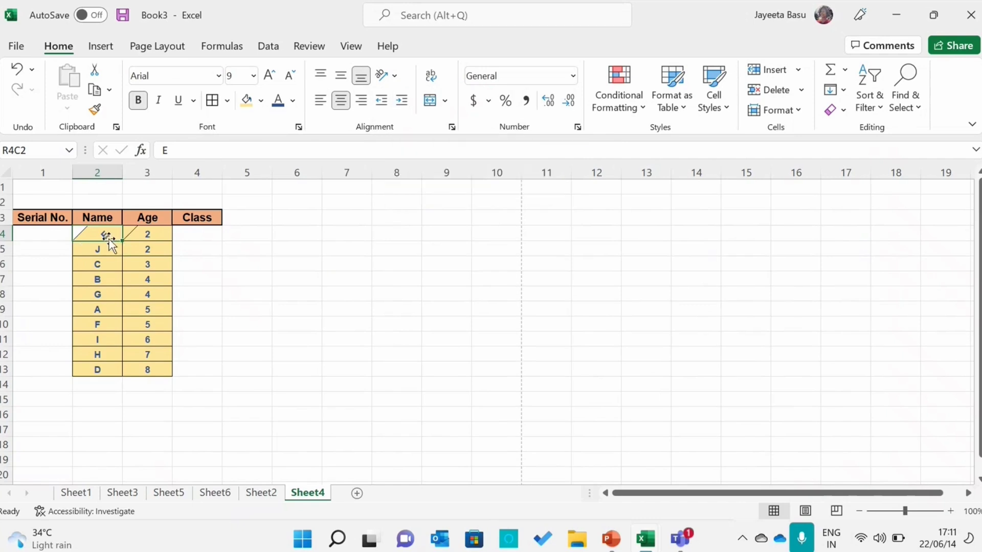
# Change the orientation of the name entry in row 4 to Angle Clockwise.
pyautogui.click(393, 76)
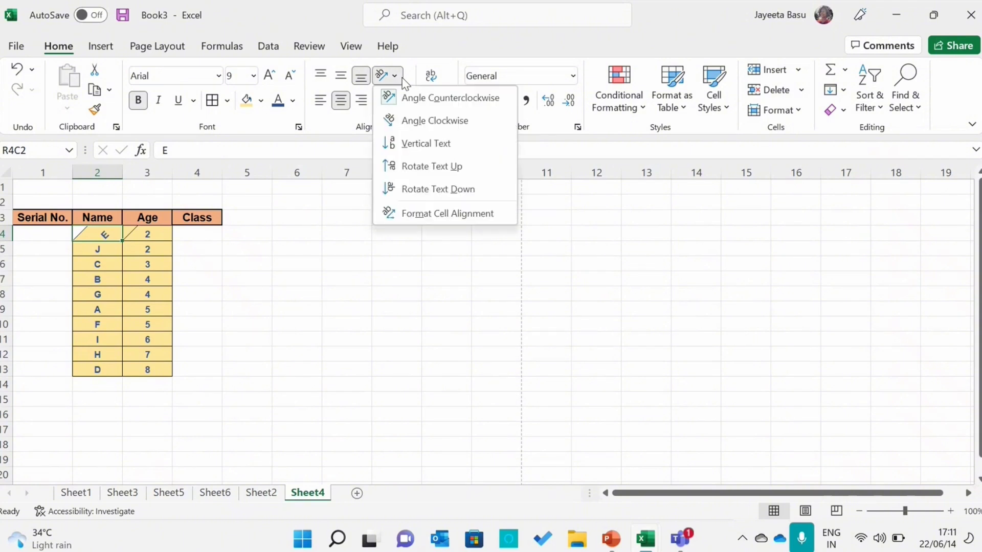
pyautogui.click(409, 123)
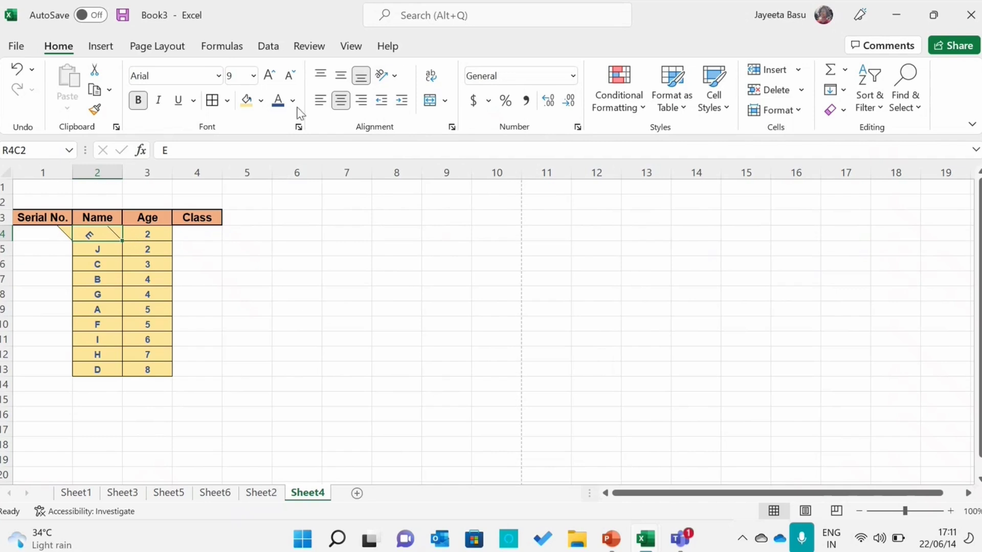
# Change the orientation of the name entry in row 4 to Vertical Text, and after that to Rotate Text Up.
pyautogui.click(386, 76)
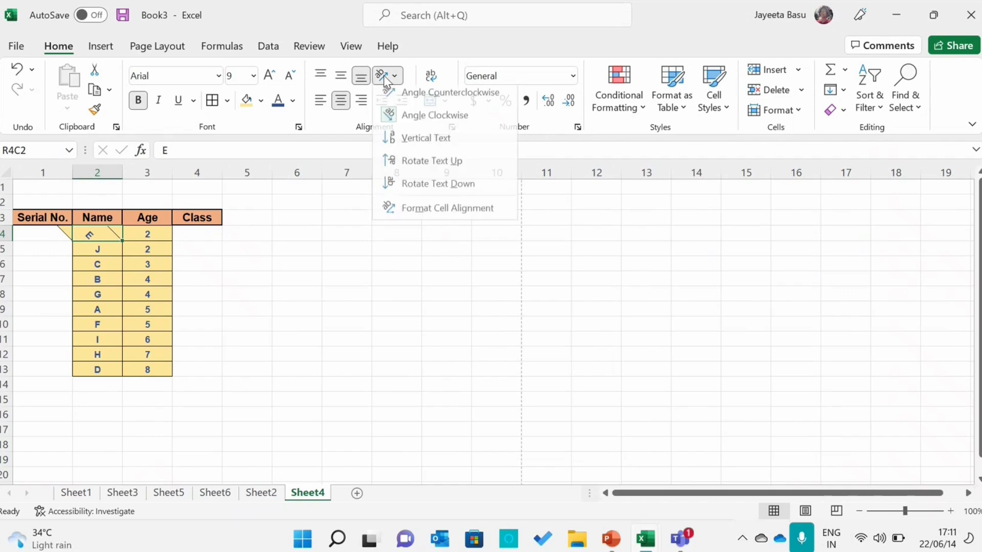
pyautogui.click(407, 143)
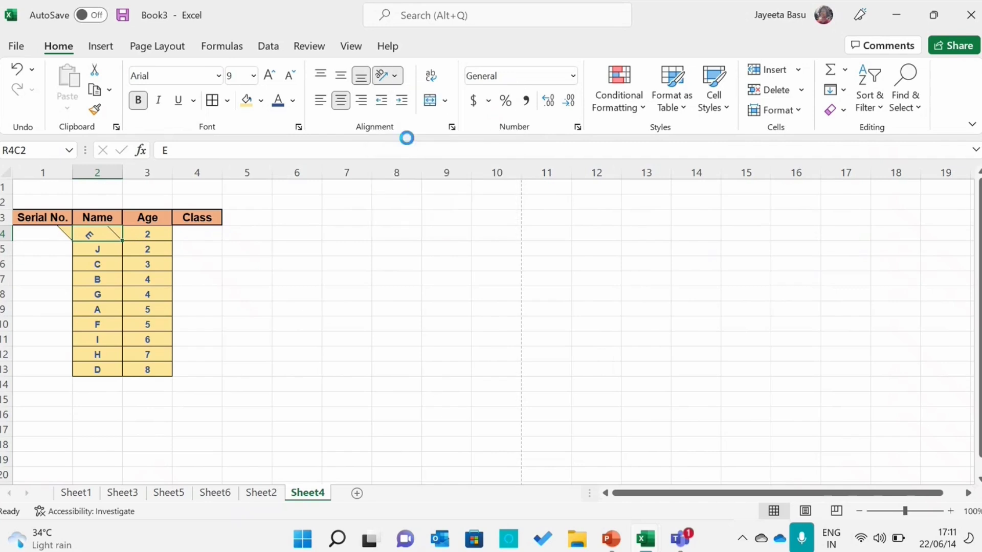
pyautogui.click(401, 77)
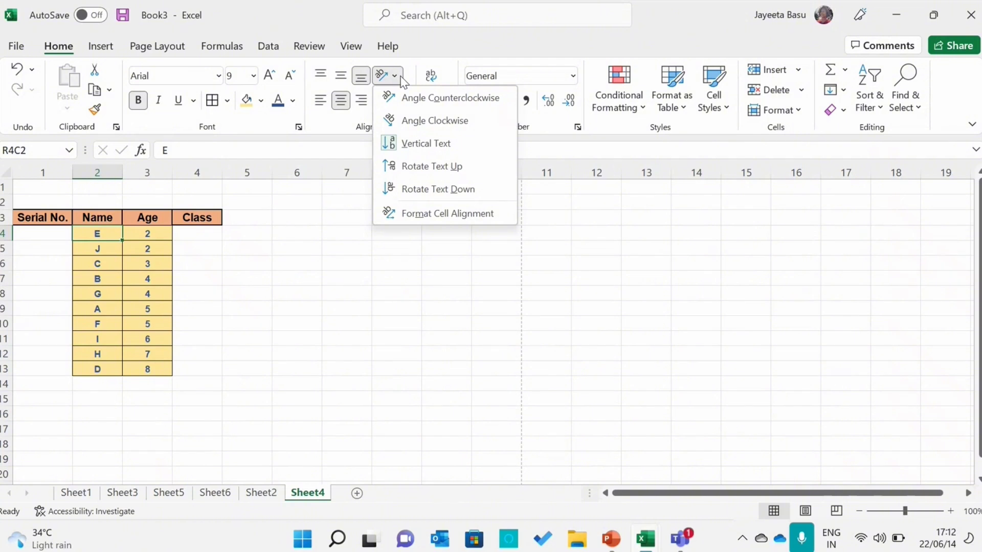
pyautogui.click(411, 167)
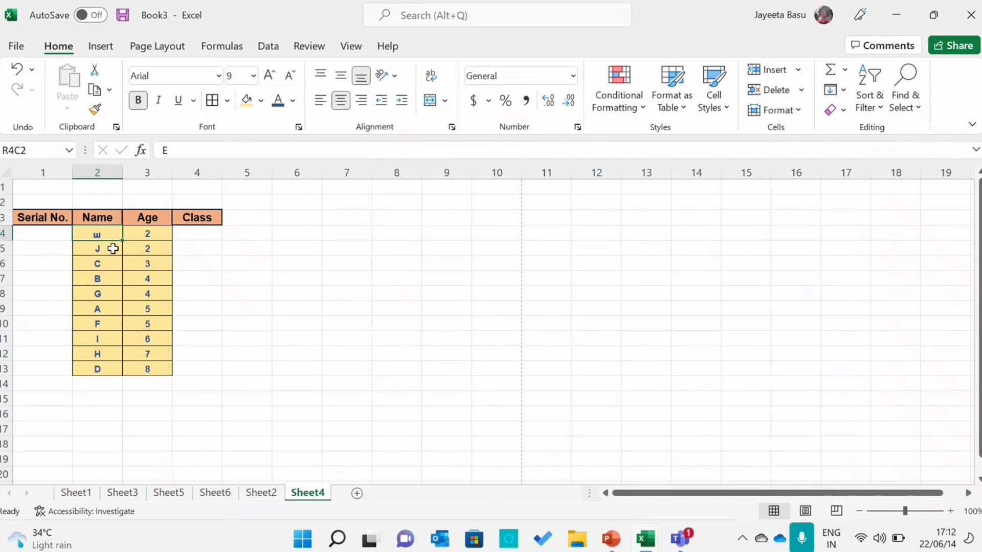
# Apply Rotate Text Down to the name entry in row 4, and open and close the Format Cell Alignment settings.
pyautogui.click(393, 78)
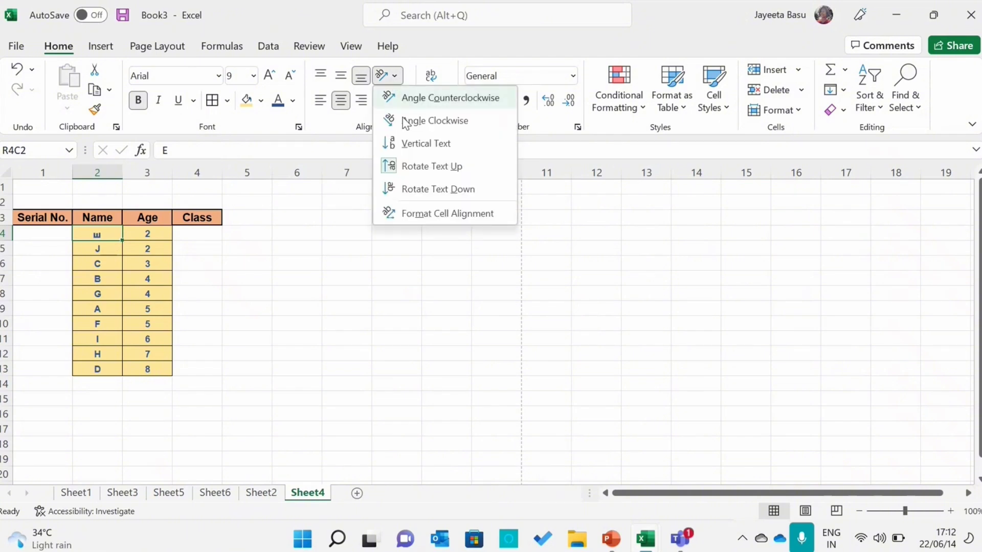
pyautogui.click(414, 189)
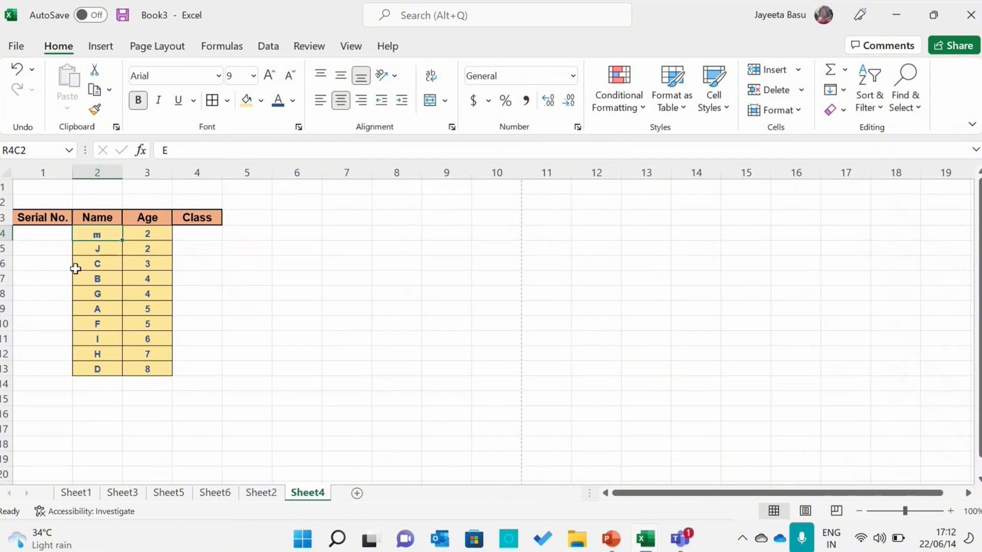
pyautogui.click(389, 76)
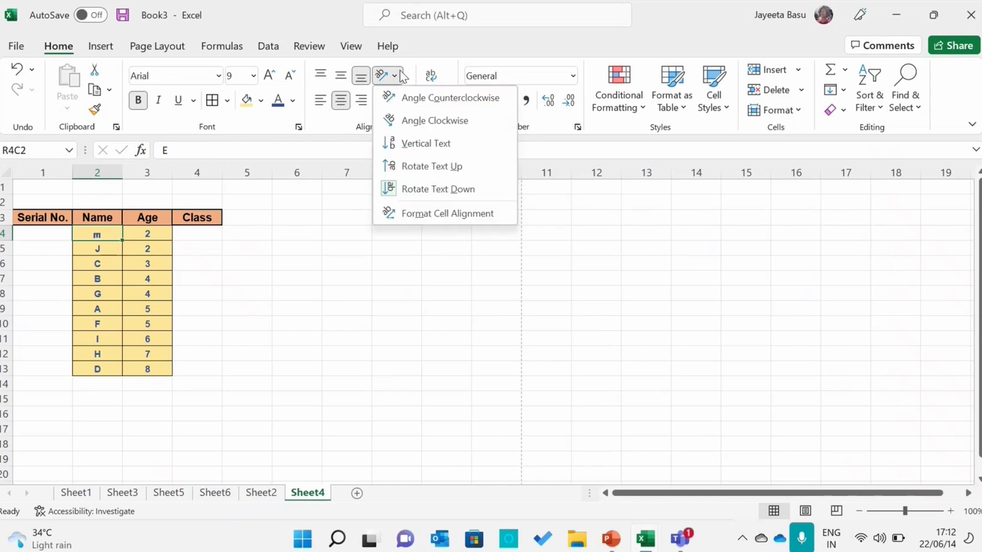
pyautogui.click(416, 213)
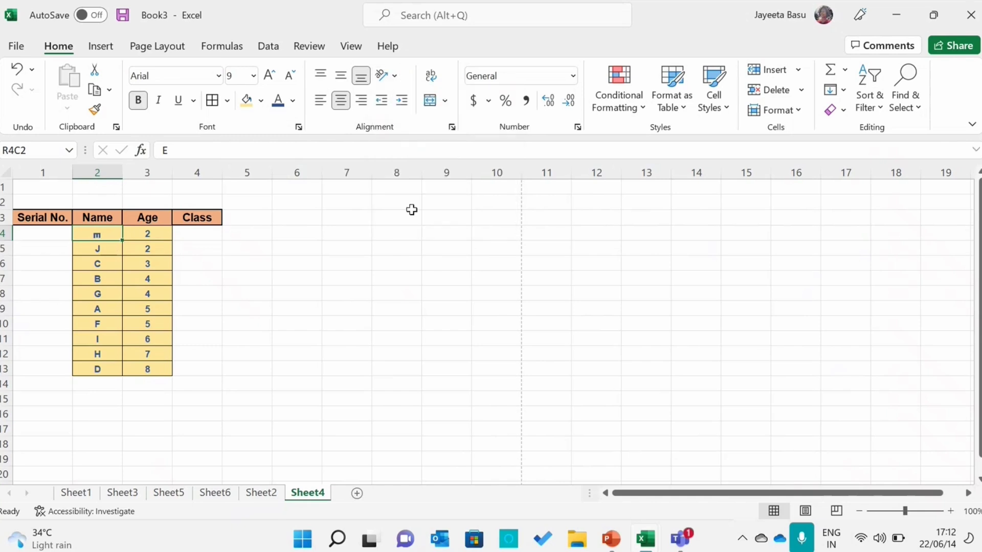
pyautogui.click(624, 66)
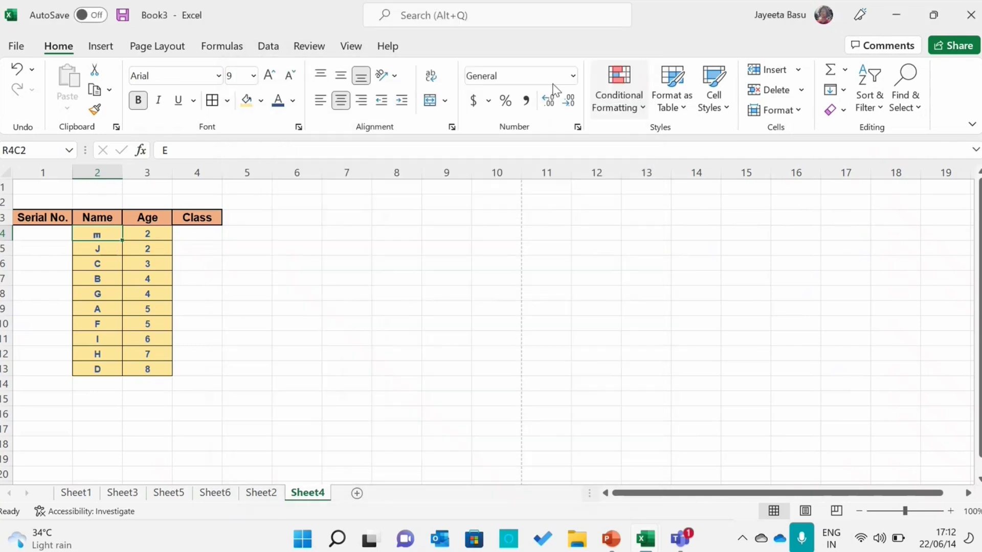
# Set the orientation of the name entry in row 4 back to Vertical Text.
pyautogui.click(385, 78)
pyautogui.click(404, 146)
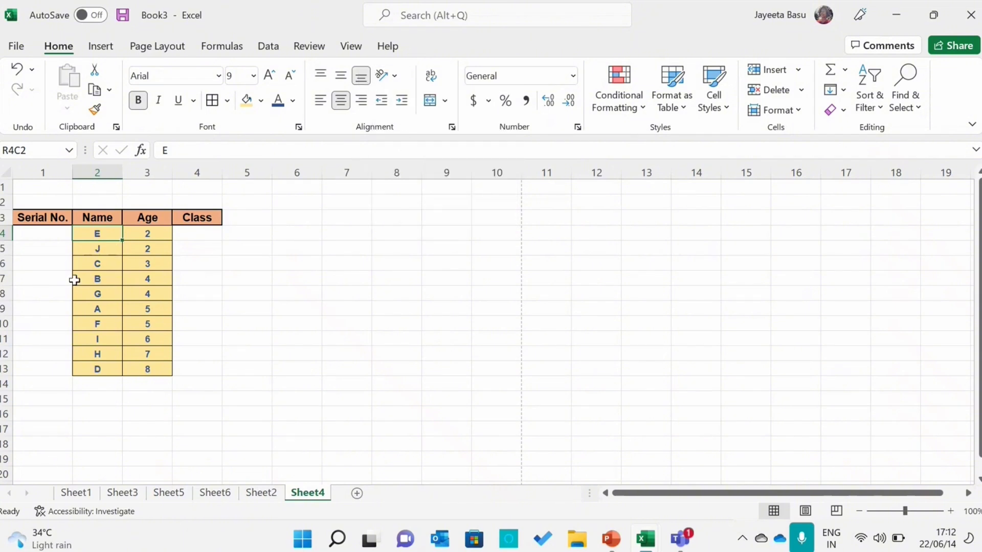
# Merge and center rows 4 to 9 under the Serial No. heading and enter "Student Data" in the merged cell.
pyautogui.moveTo(61, 232); pyautogui.dragTo(65, 306)
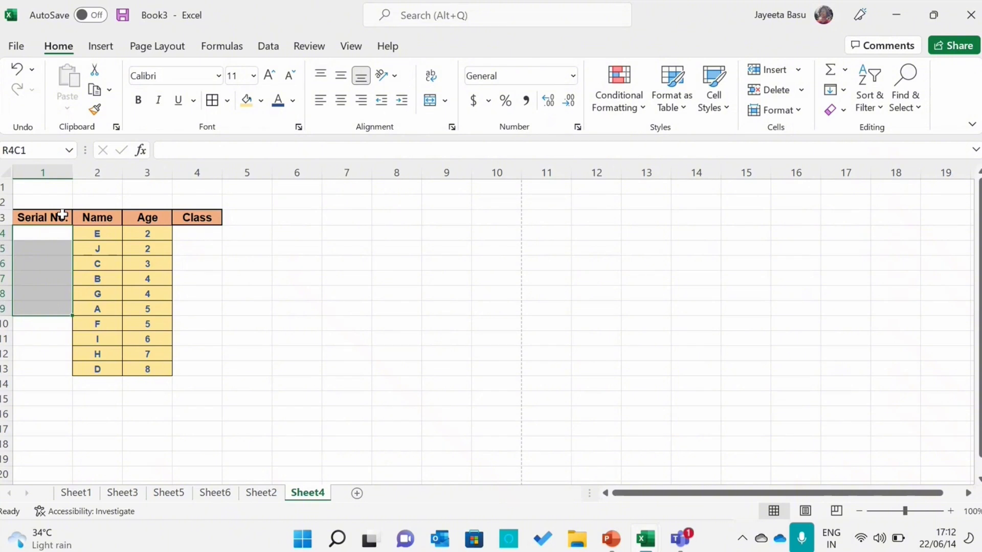
pyautogui.click(441, 102)
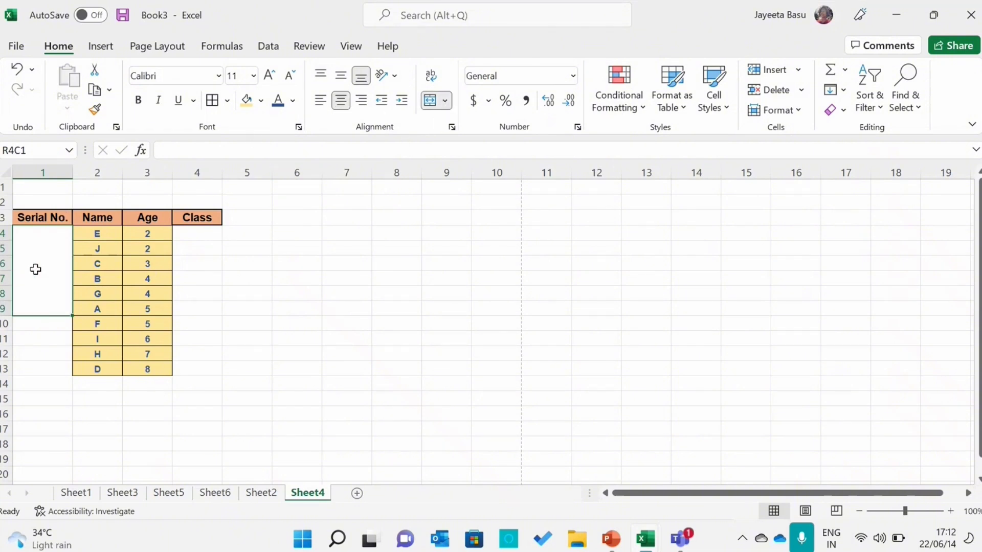
pyautogui.write('St')
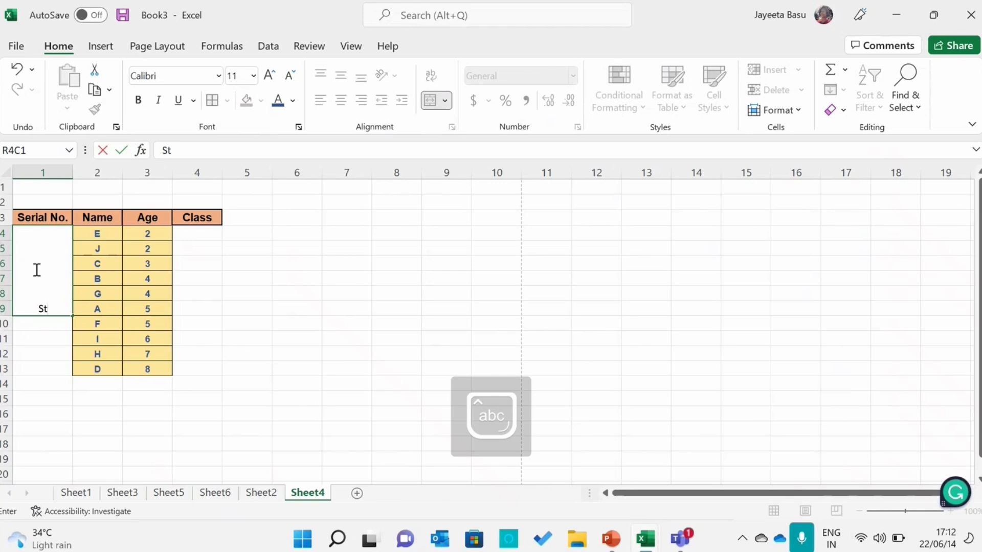
pyautogui.write('udent Data')
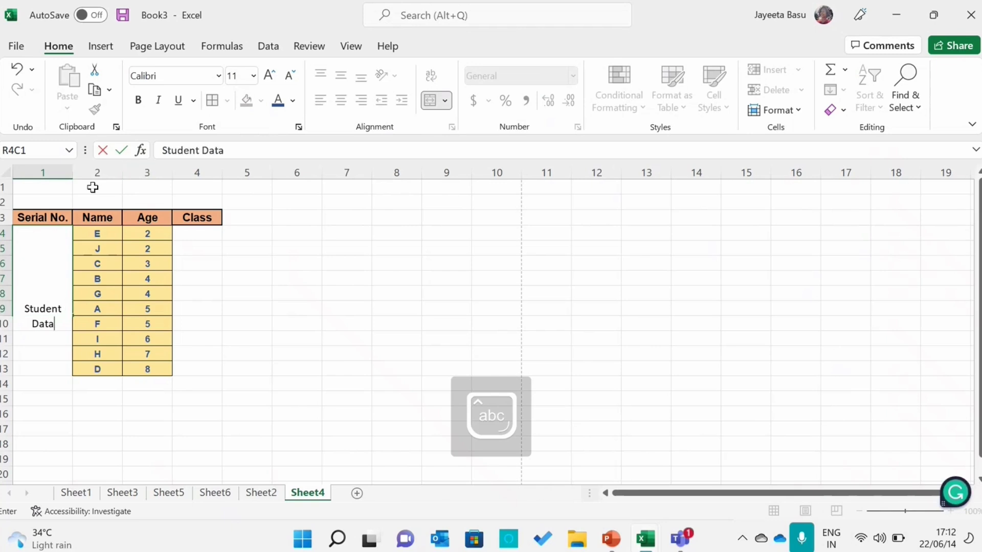
pyautogui.click(284, 259)
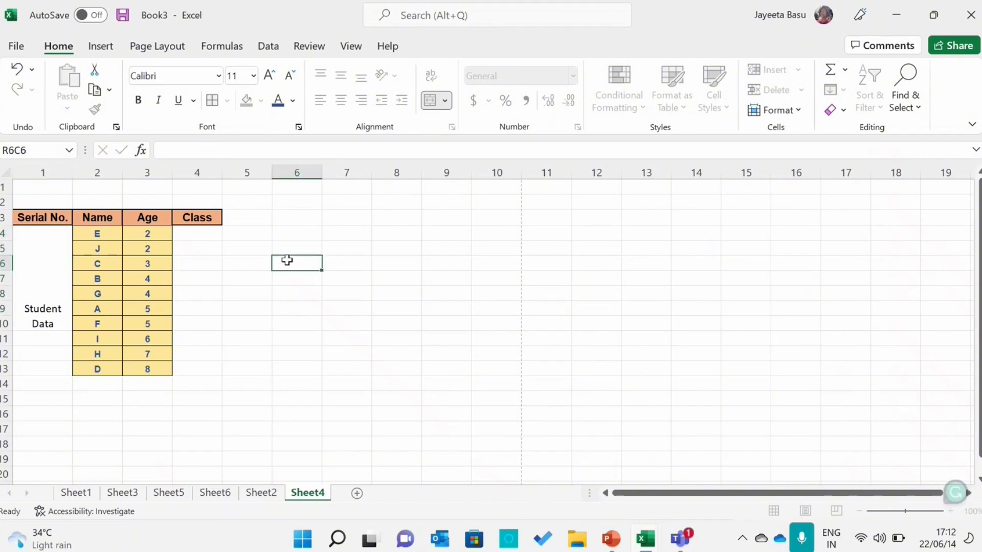
# Wrap the text in the merged Student Data cell and set its orientation to Rotate Text Up.
pyautogui.click(53, 278)
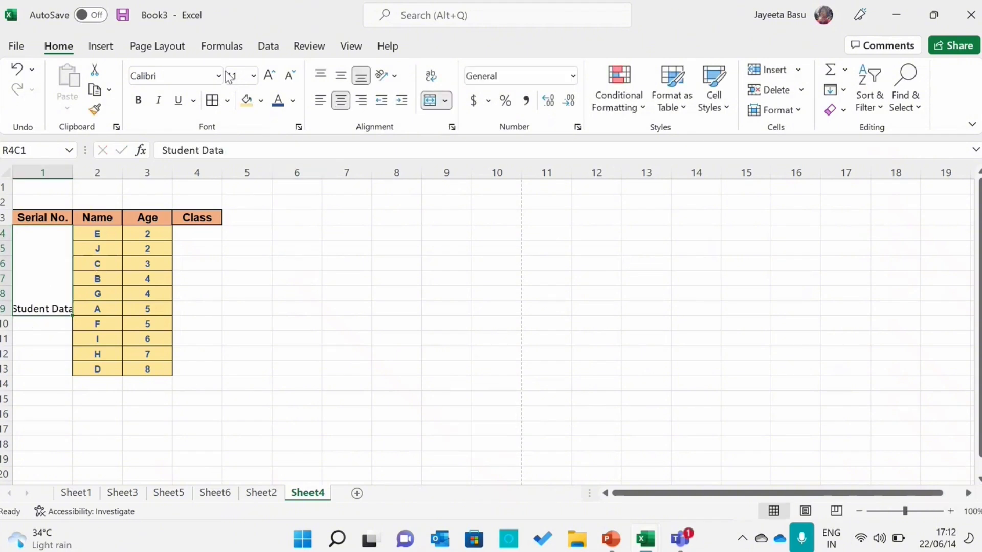
pyautogui.click(424, 76)
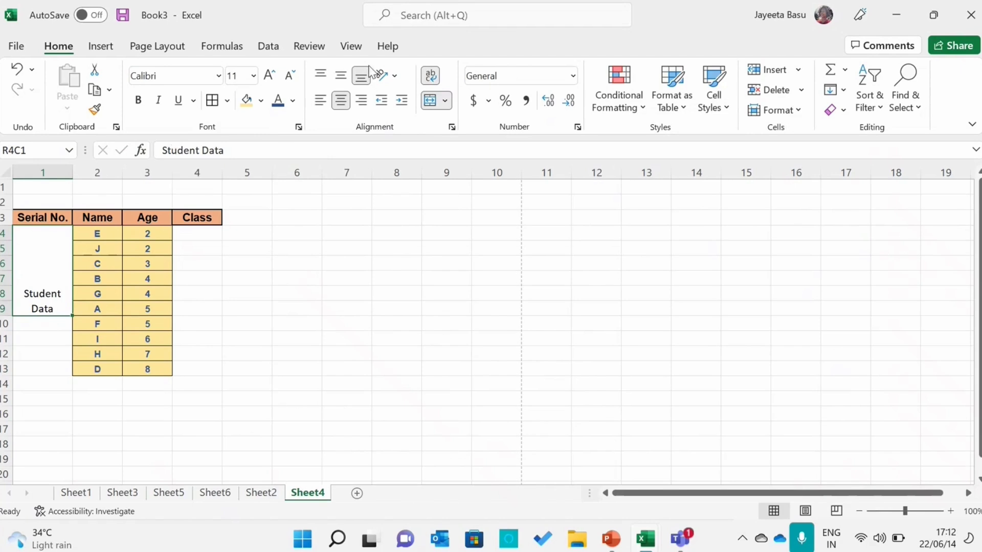
pyautogui.click(401, 76)
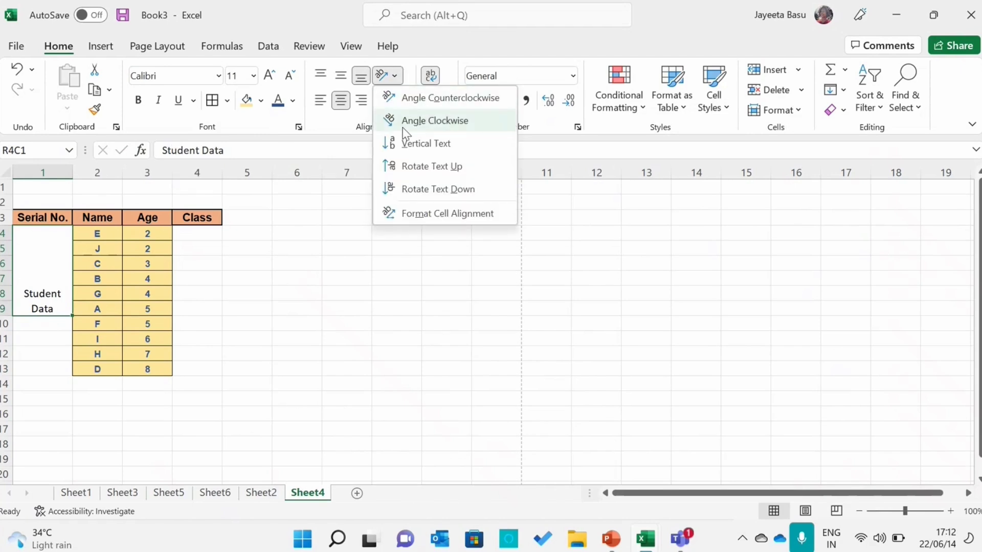
pyautogui.click(405, 166)
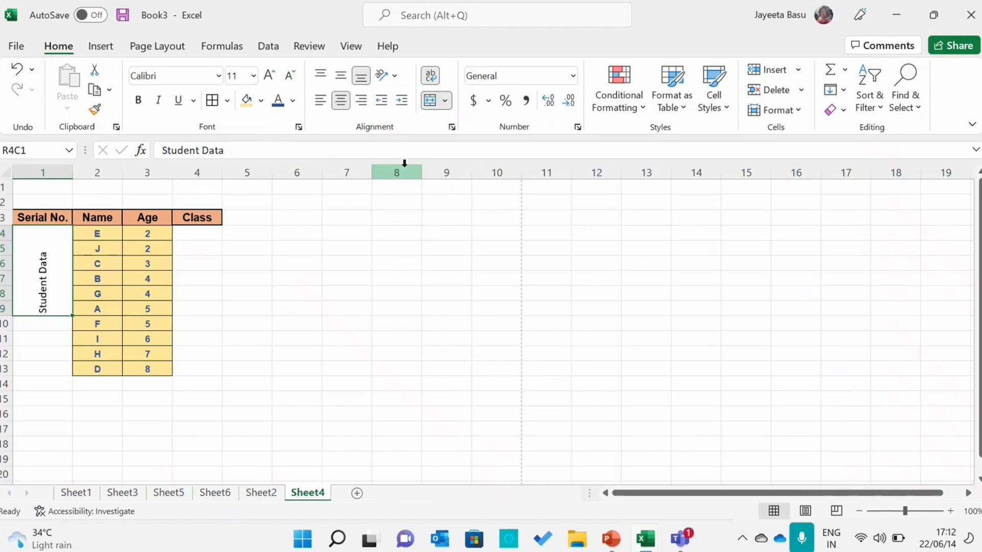
# Make the Student Data text bold and change its orientation to Rotate Text Down.
pyautogui.click(137, 101)
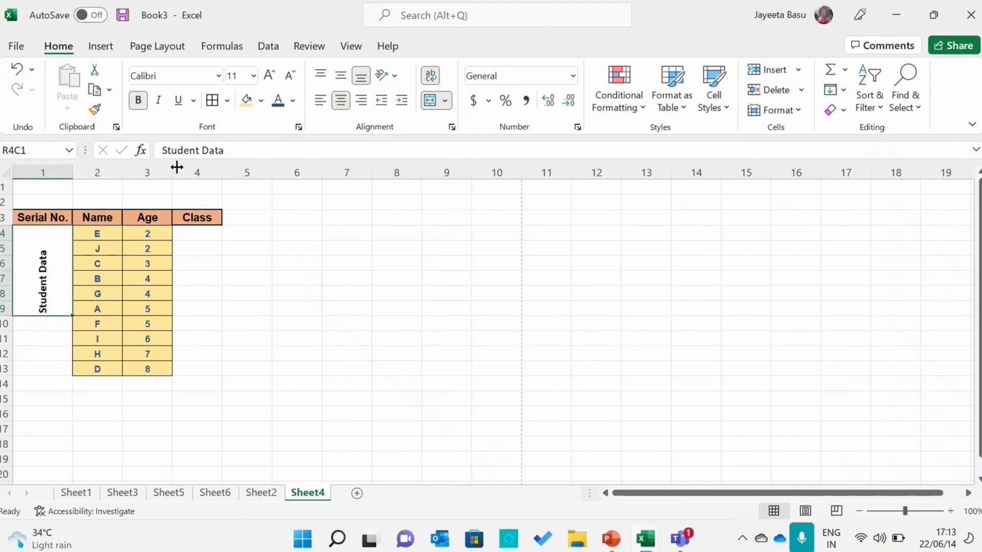
pyautogui.click(392, 80)
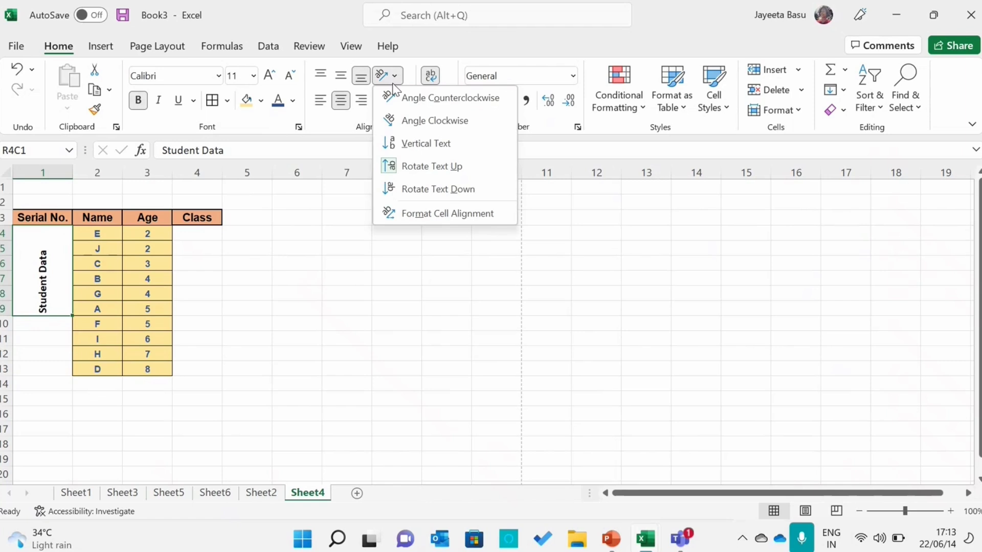
pyautogui.click(420, 192)
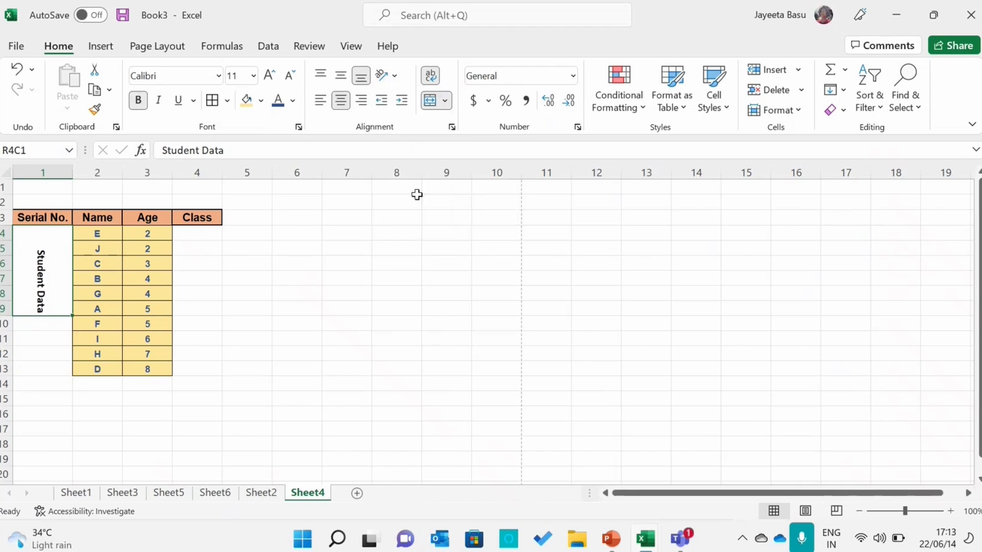
# Change the orientation of the Student Data text to Angle Counterclockwise.
pyautogui.click(398, 74)
pyautogui.click(396, 98)
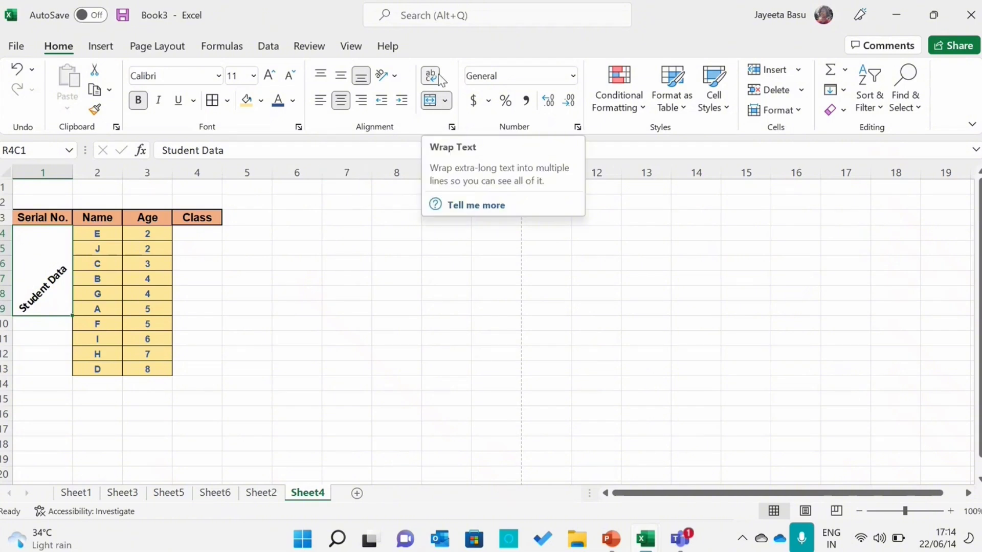
# Show the list of text orientation options, and switch to the Text Orientation slide in PowerPoint.
pyautogui.click(395, 75)
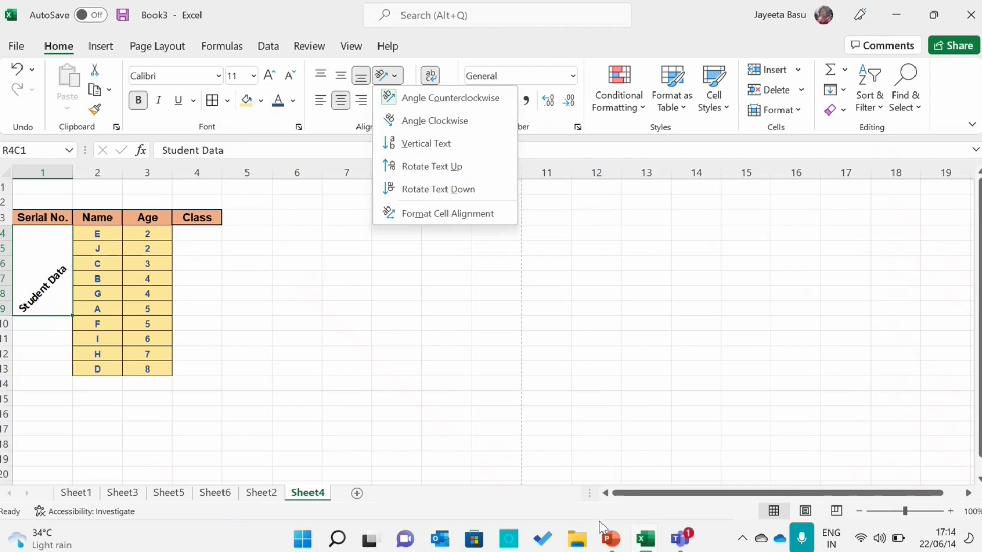
pyautogui.click(608, 541)
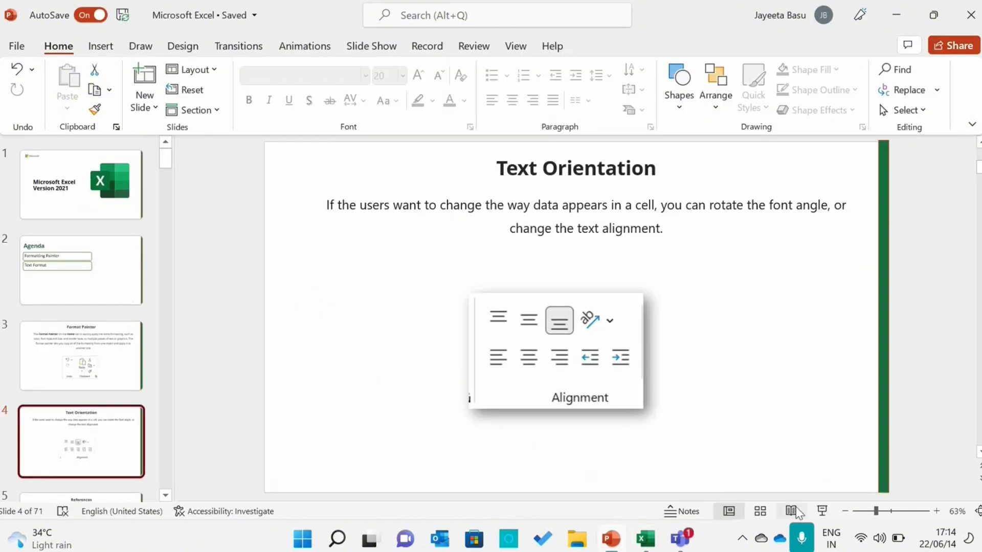